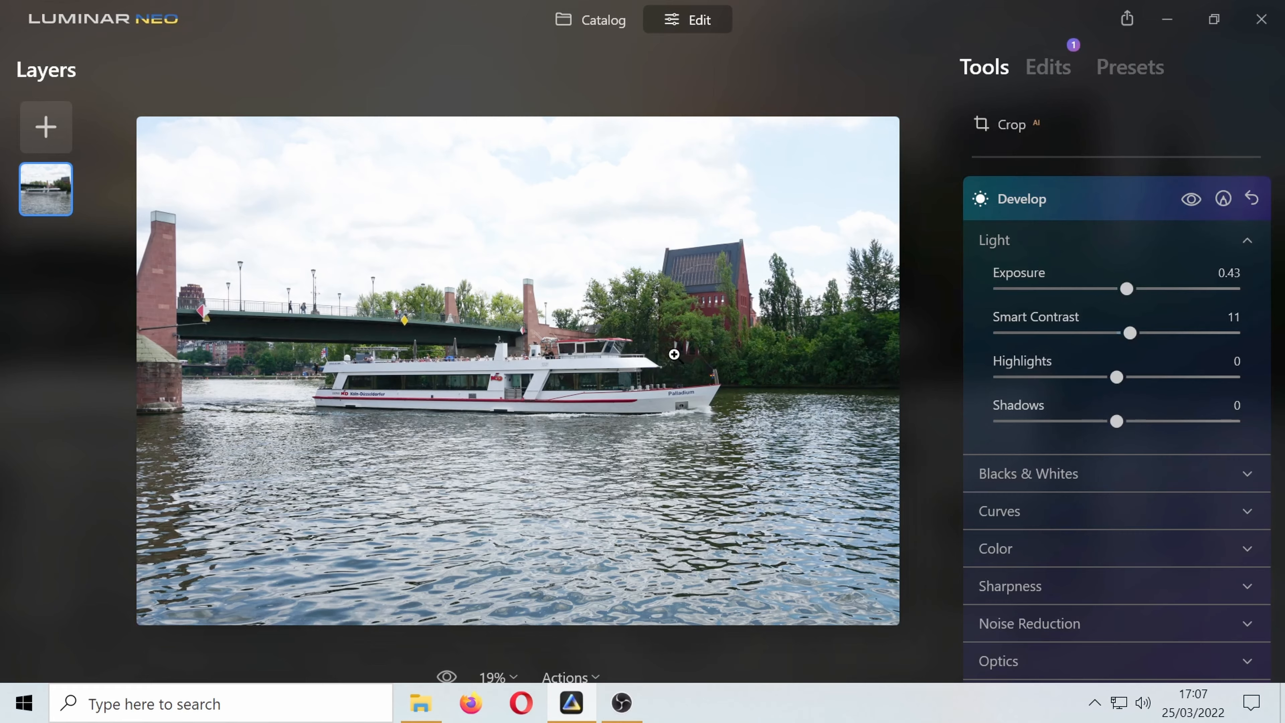
- Set the Smart Contrast in Develop to 23, checking the effect up close on the boat's bow
left_click(674, 355)
left_click_drag(574, 468, 709, 444)
scroll(697, 439, "up", 4)
scroll(697, 438, "up", 2)
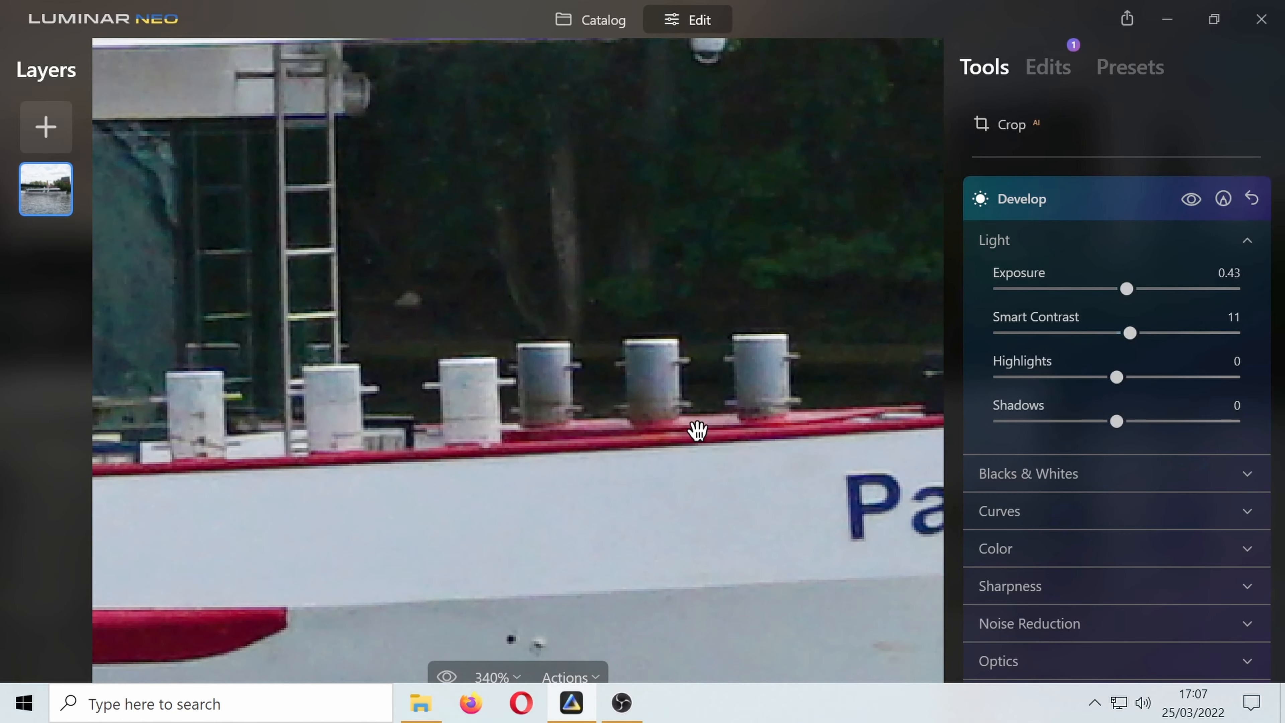
scroll(700, 436, "down", 1)
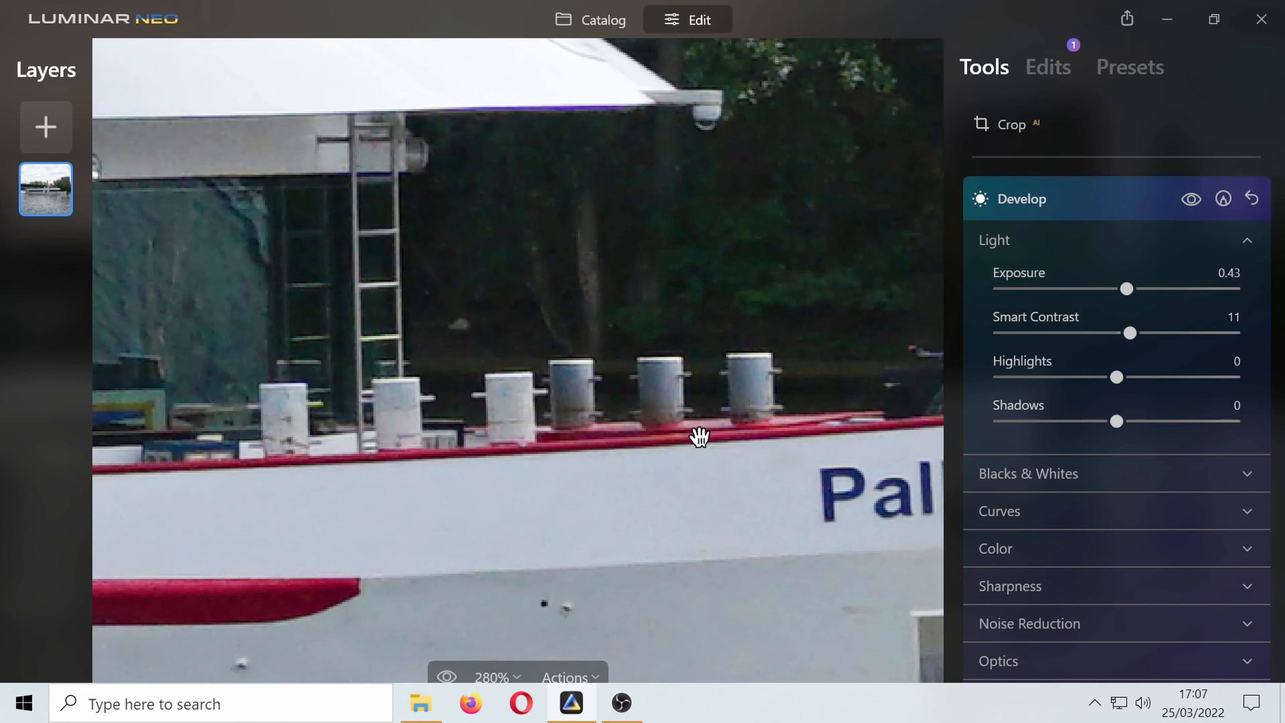
left_click_drag(743, 464, 611, 439)
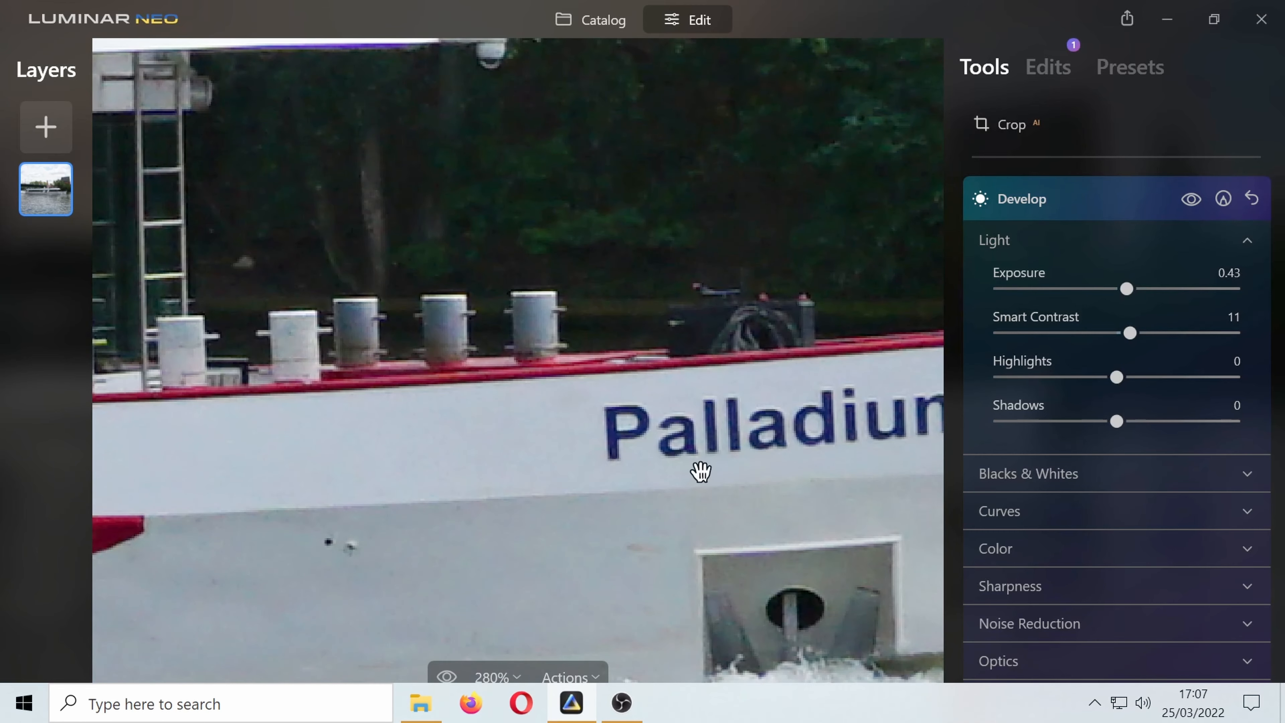
left_click_drag(700, 471, 508, 450)
scroll(546, 449, "down", 1)
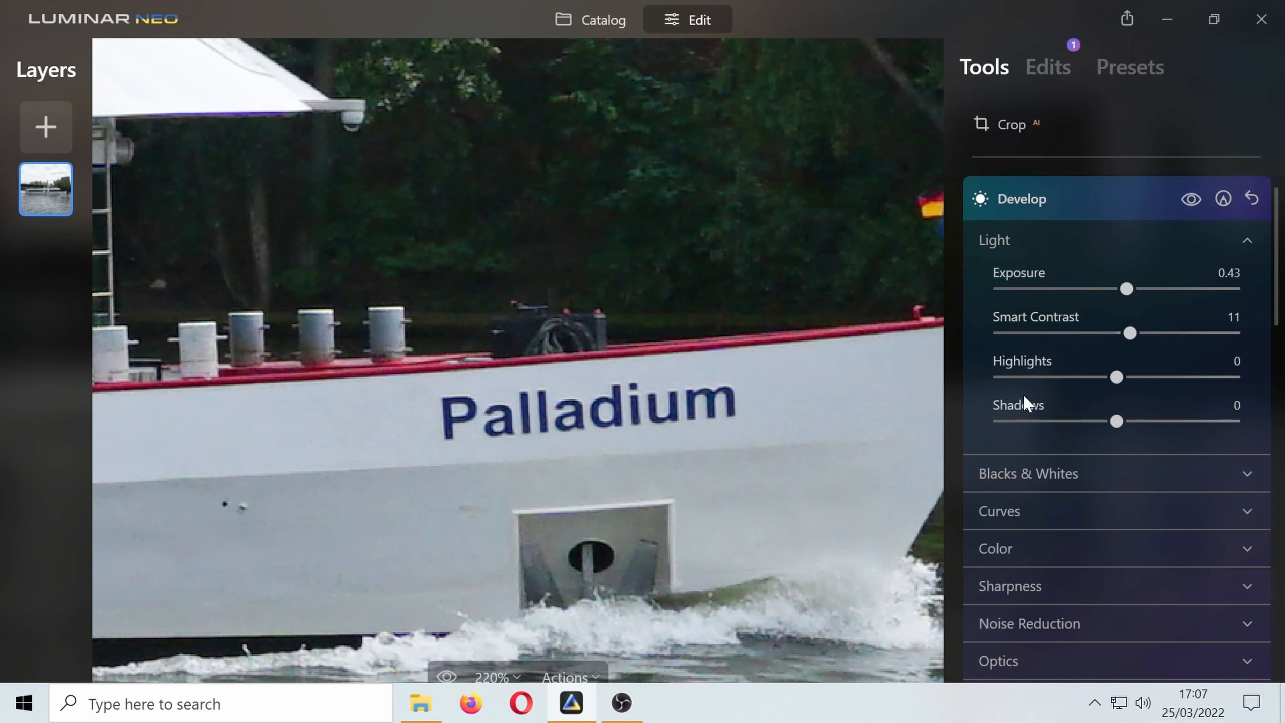
left_click_drag(1131, 334, 1146, 335)
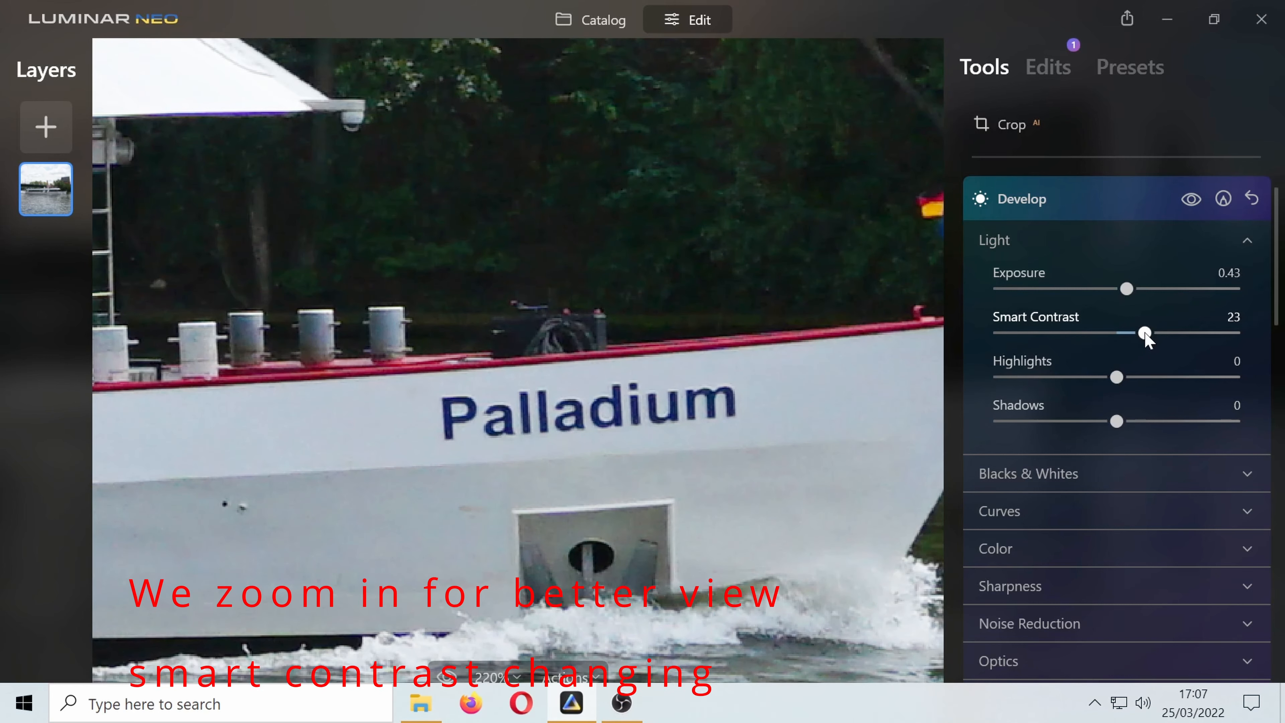
right_click(761, 359)
left_click(697, 362)
left_click(697, 363)
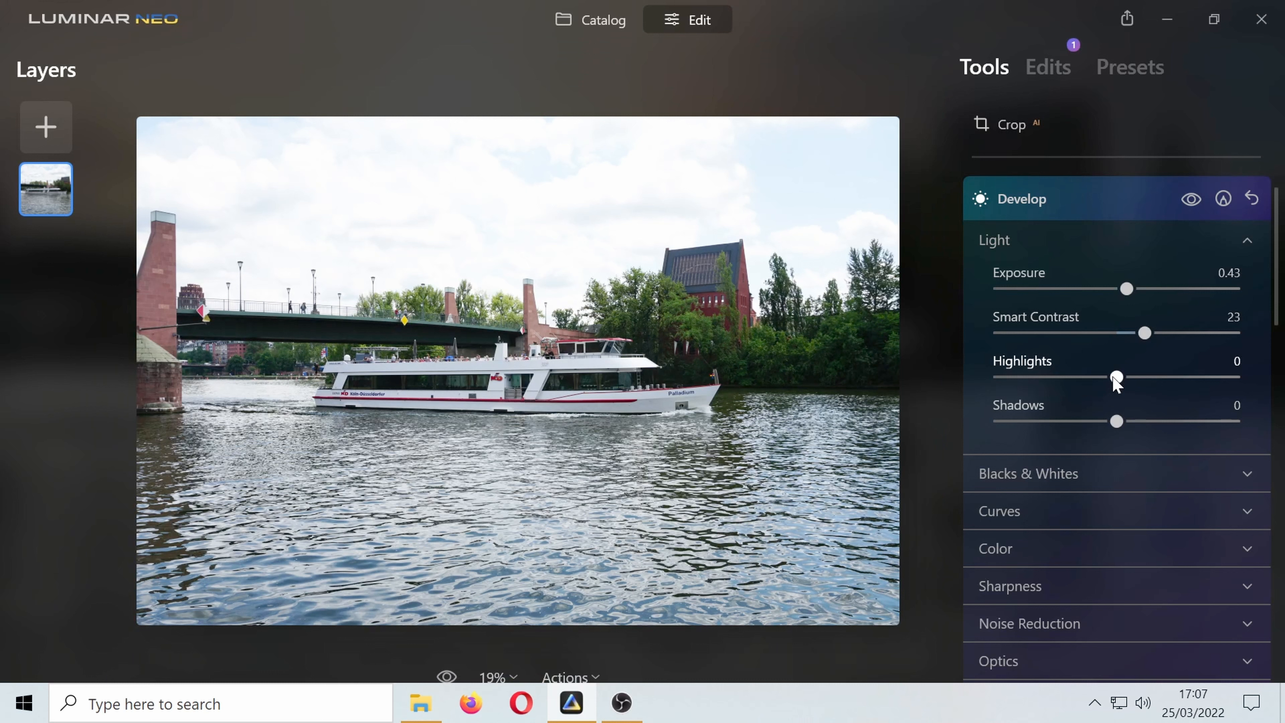
- Set the Develop tones to Highlights -3, Shadows 13, Whites 5 and Blacks -7
left_click_drag(1113, 377, 1108, 377)
left_click_drag(1117, 421, 1132, 423)
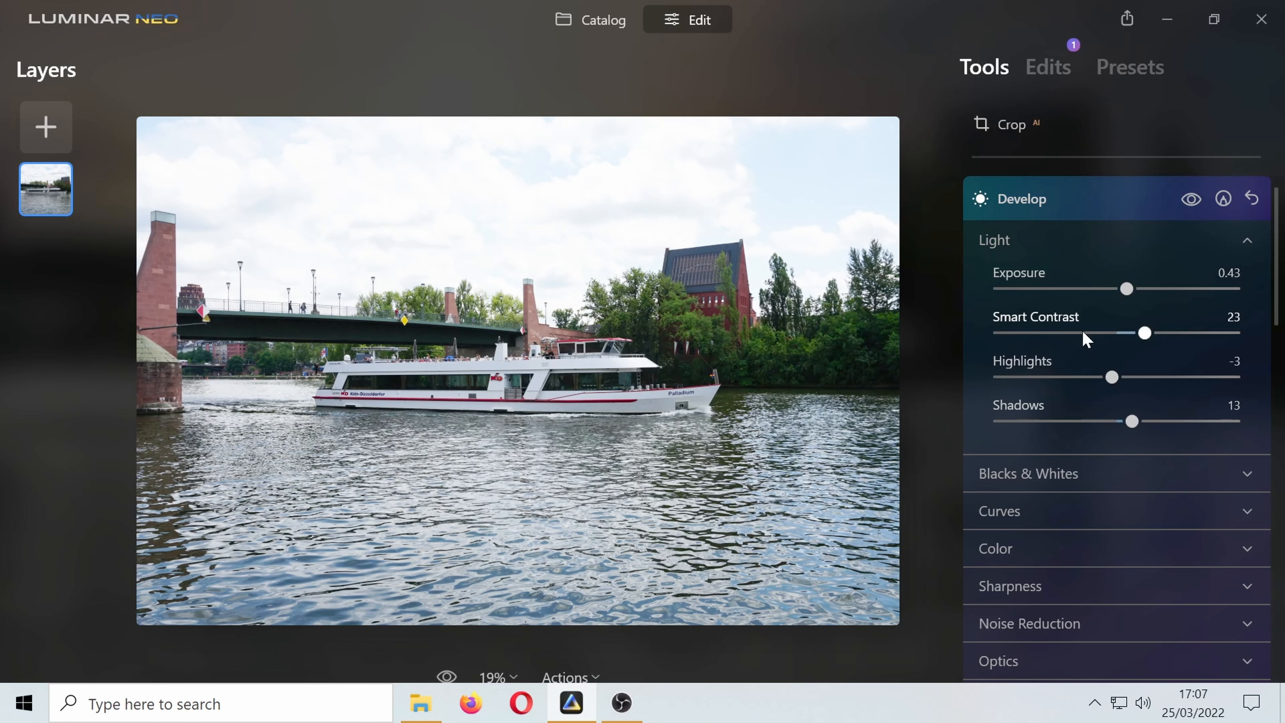
left_click(1044, 478)
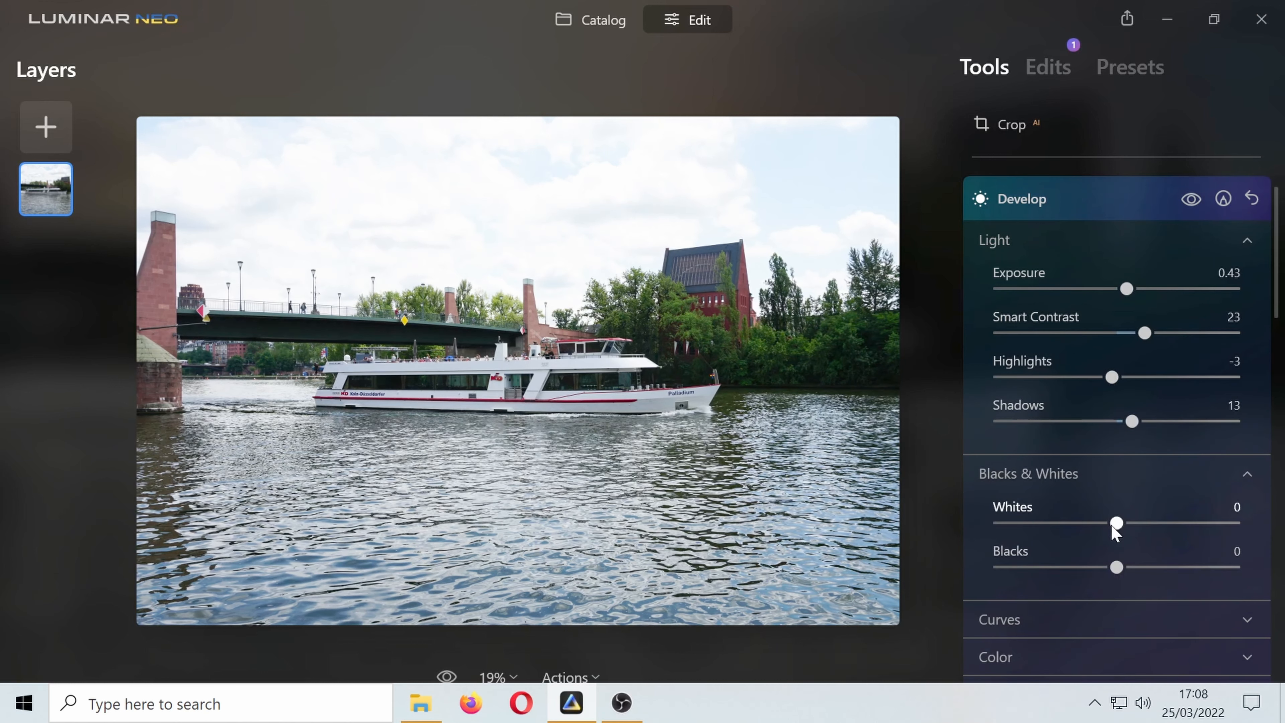
left_click_drag(1118, 526, 1127, 528)
left_click_drag(1117, 571, 1108, 572)
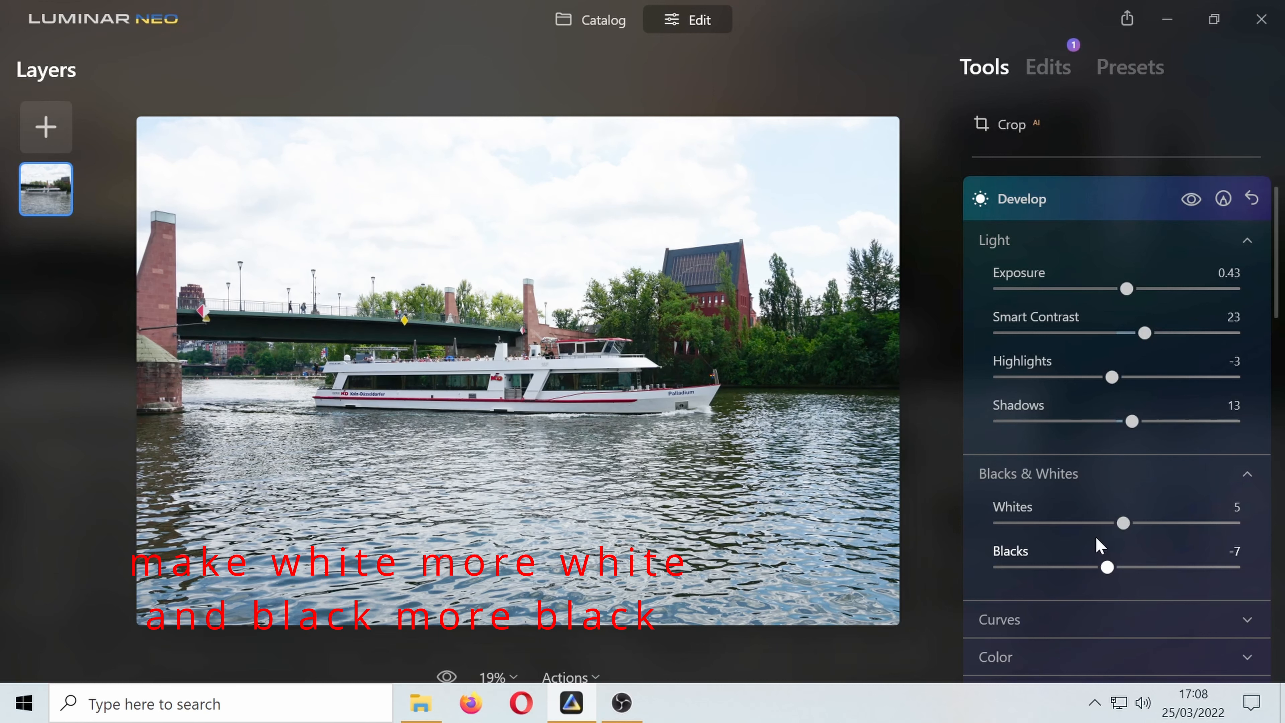
- Shape the overall tone curve into a gentle S by lowering a shadow point and raising a highlight point
scroll(1097, 544, "down", 5)
left_click(1018, 379)
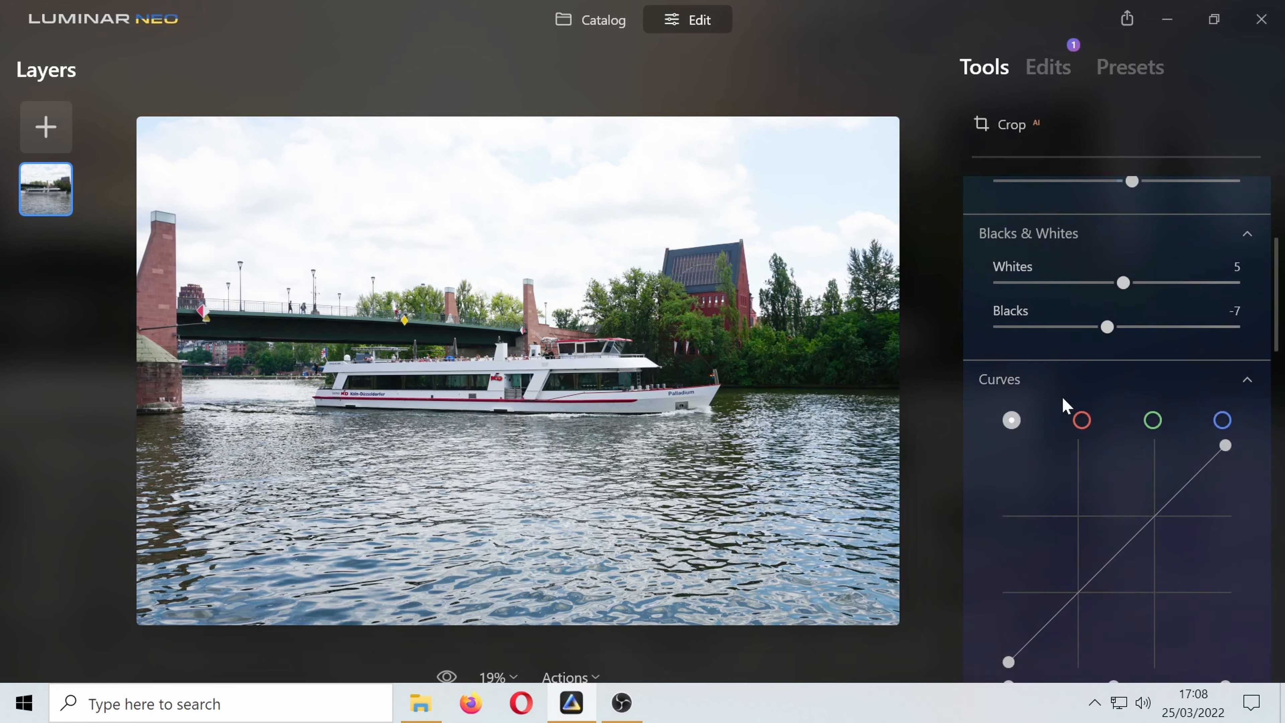
left_click_drag(1077, 530, 1084, 533)
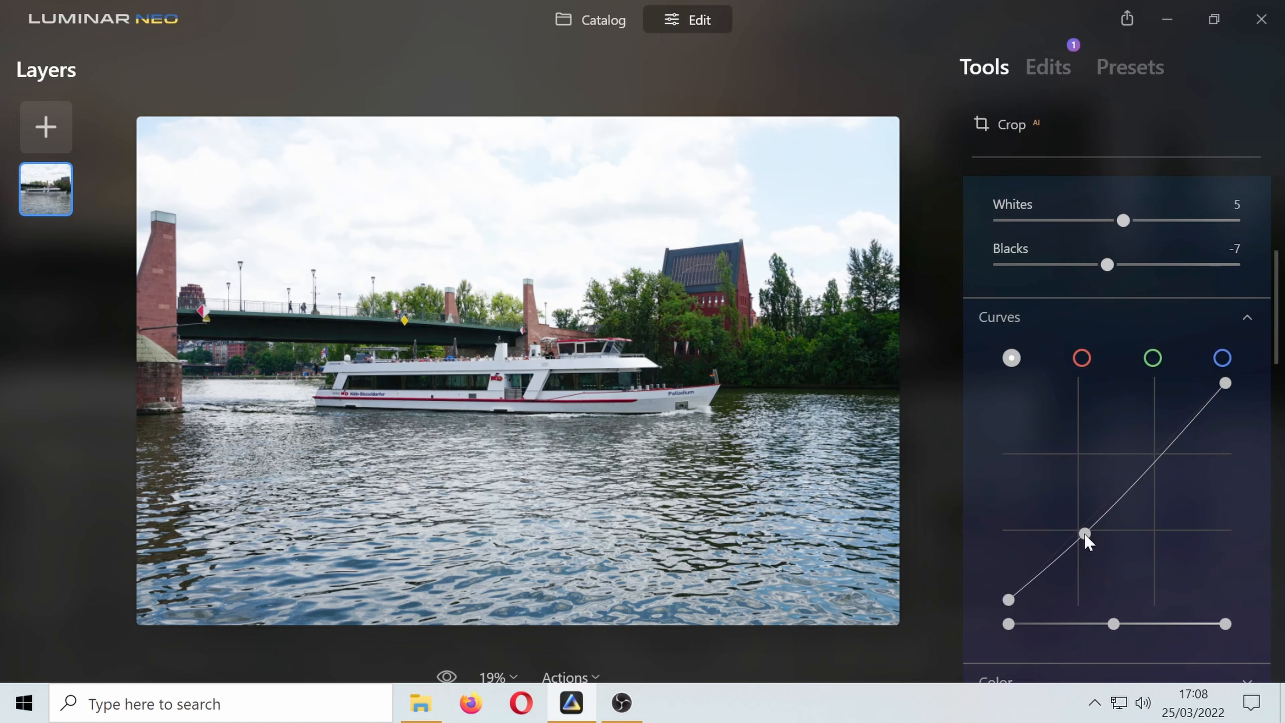
left_click_drag(1155, 456, 1155, 445)
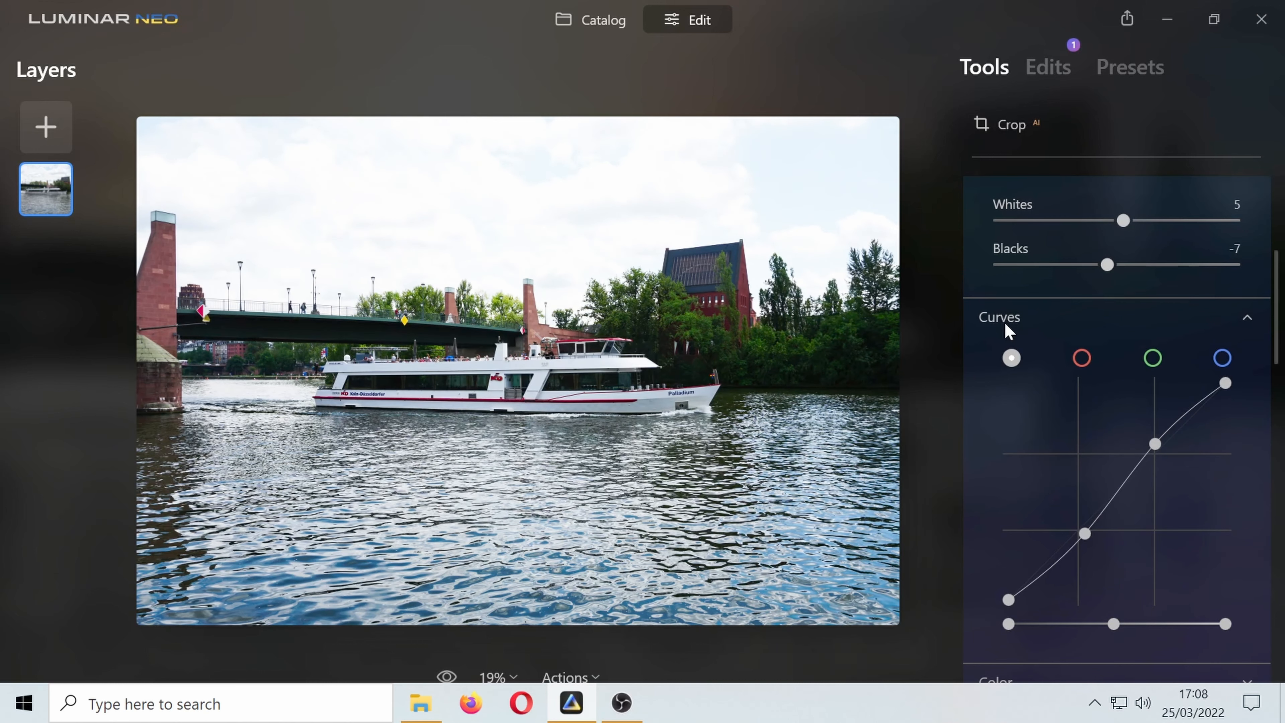
- Sample the dark bridge girder as the white balance neutral and set Tint to 8
scroll(1008, 331, "down", 5)
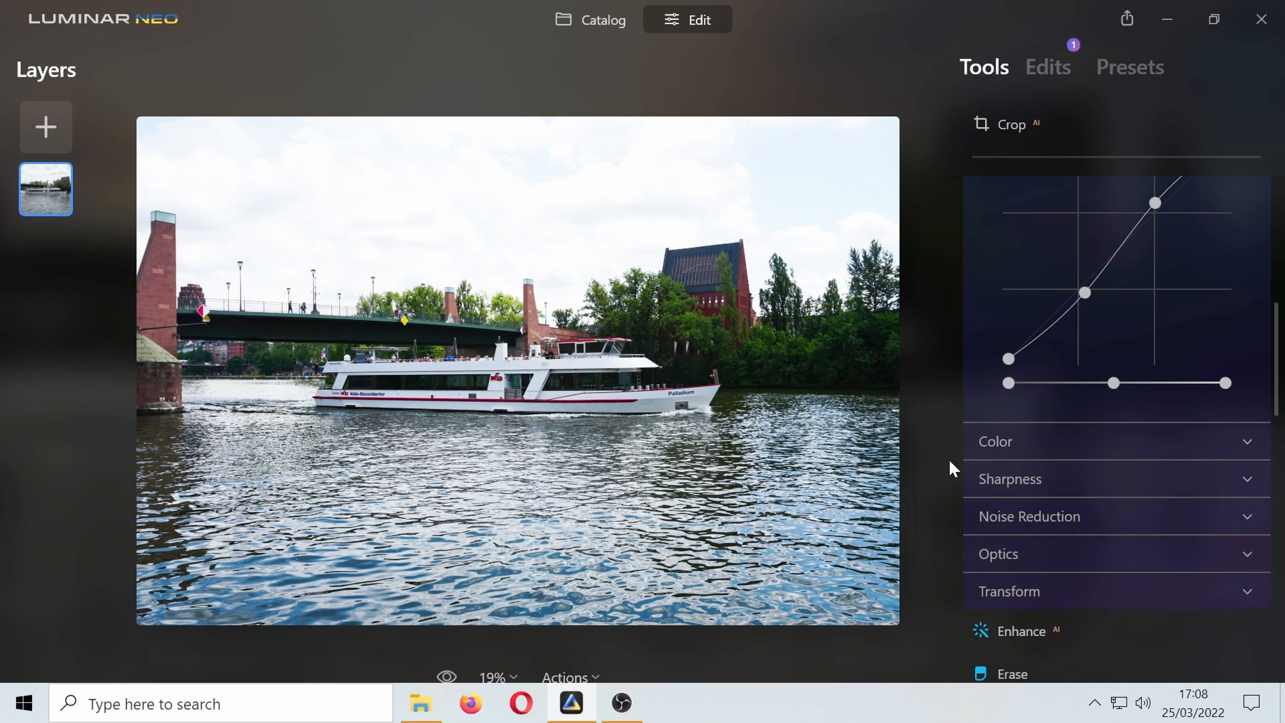
left_click(995, 441)
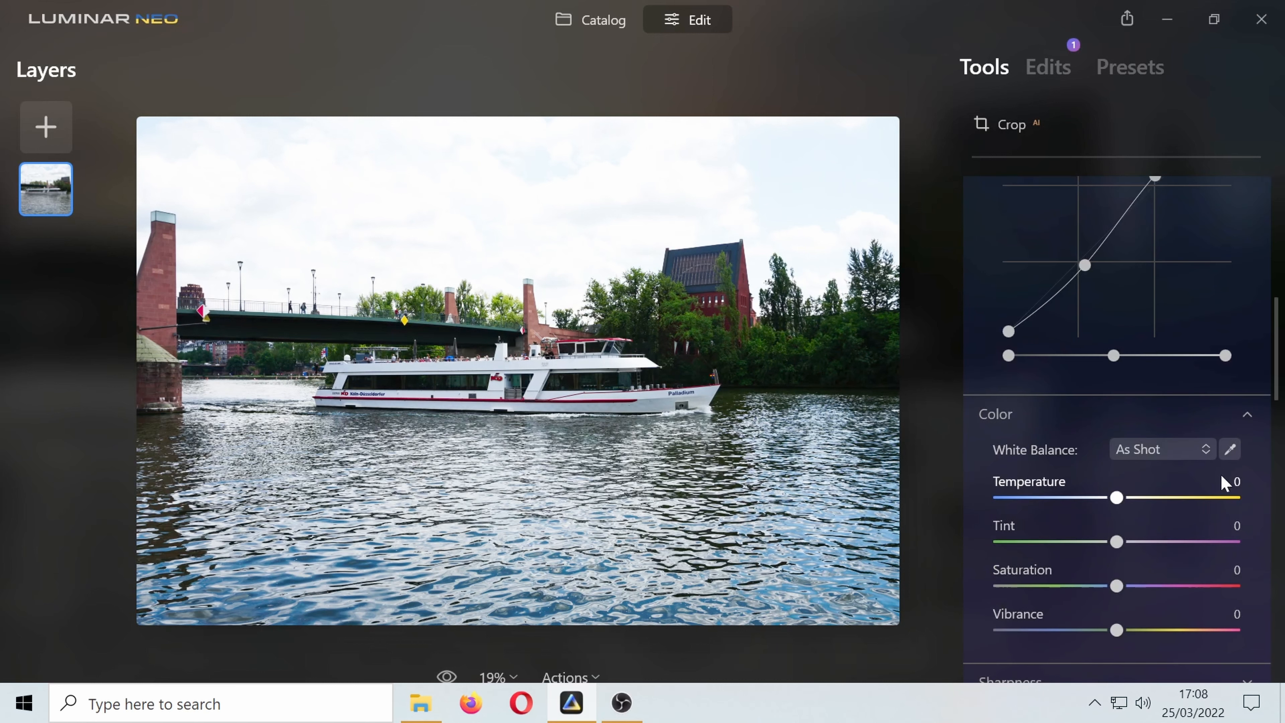
left_click(1208, 455)
left_click(1229, 449)
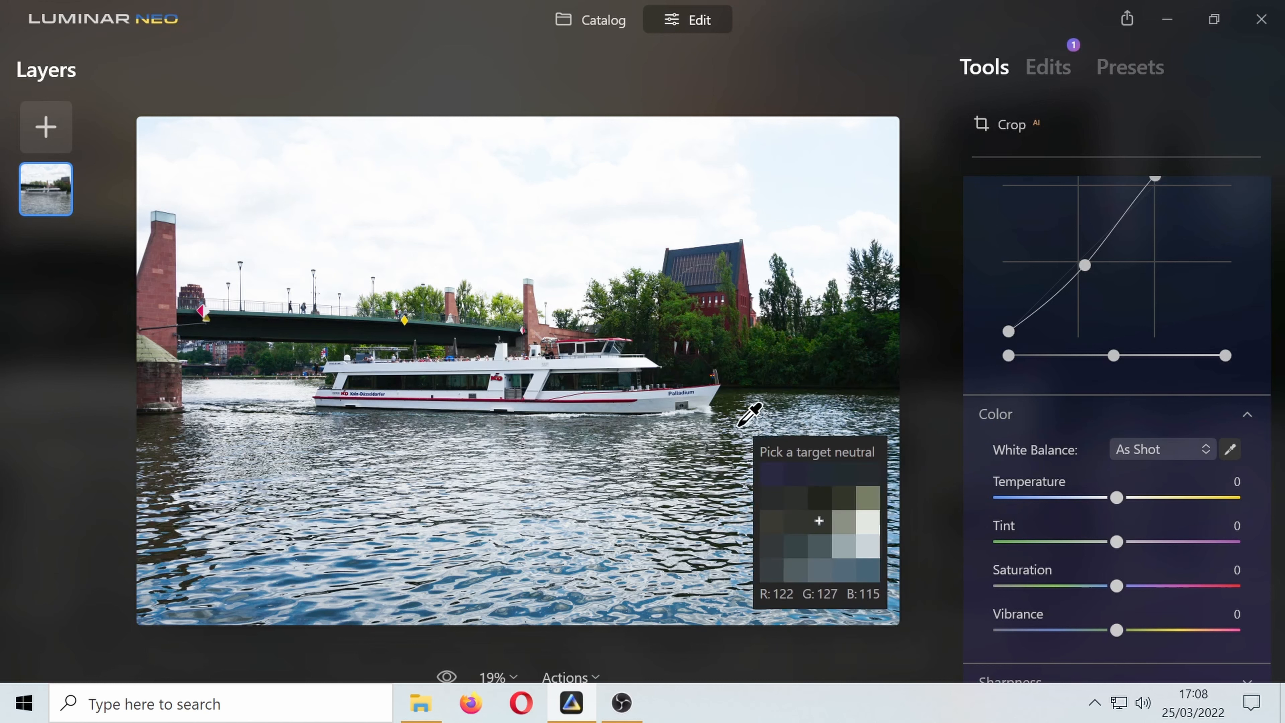
left_click(254, 327)
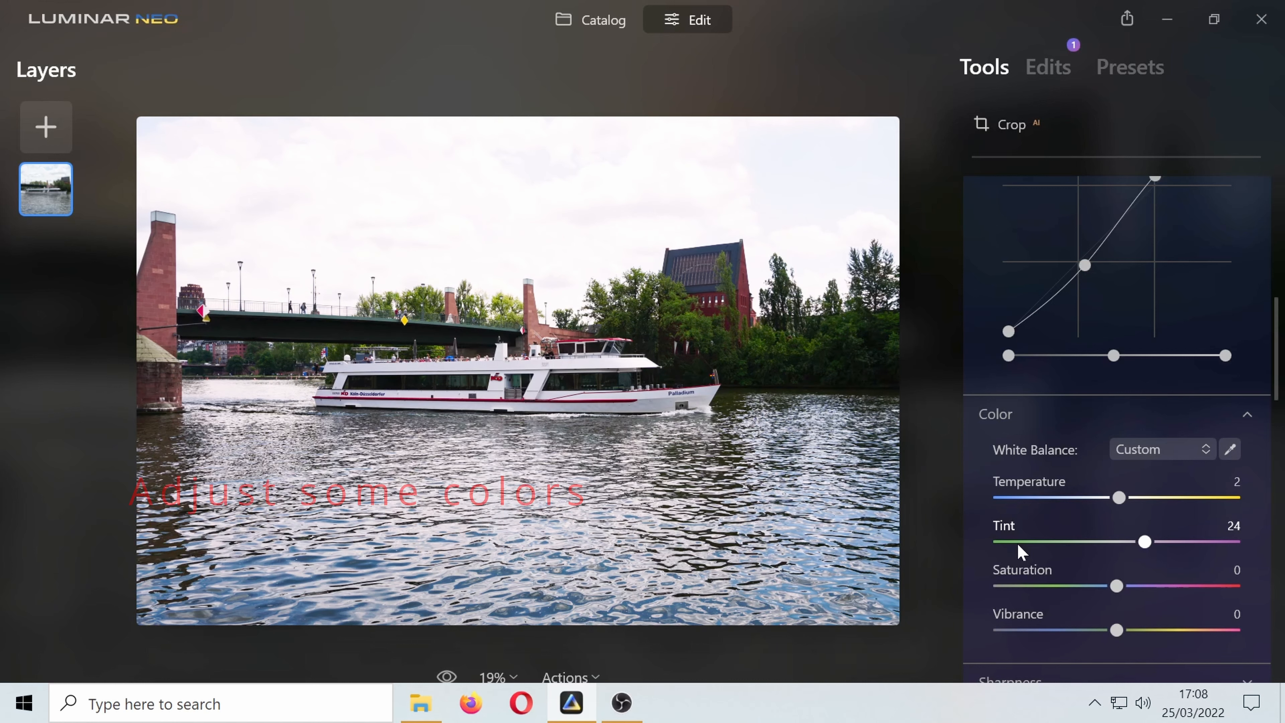
left_click_drag(1146, 547, 1128, 546)
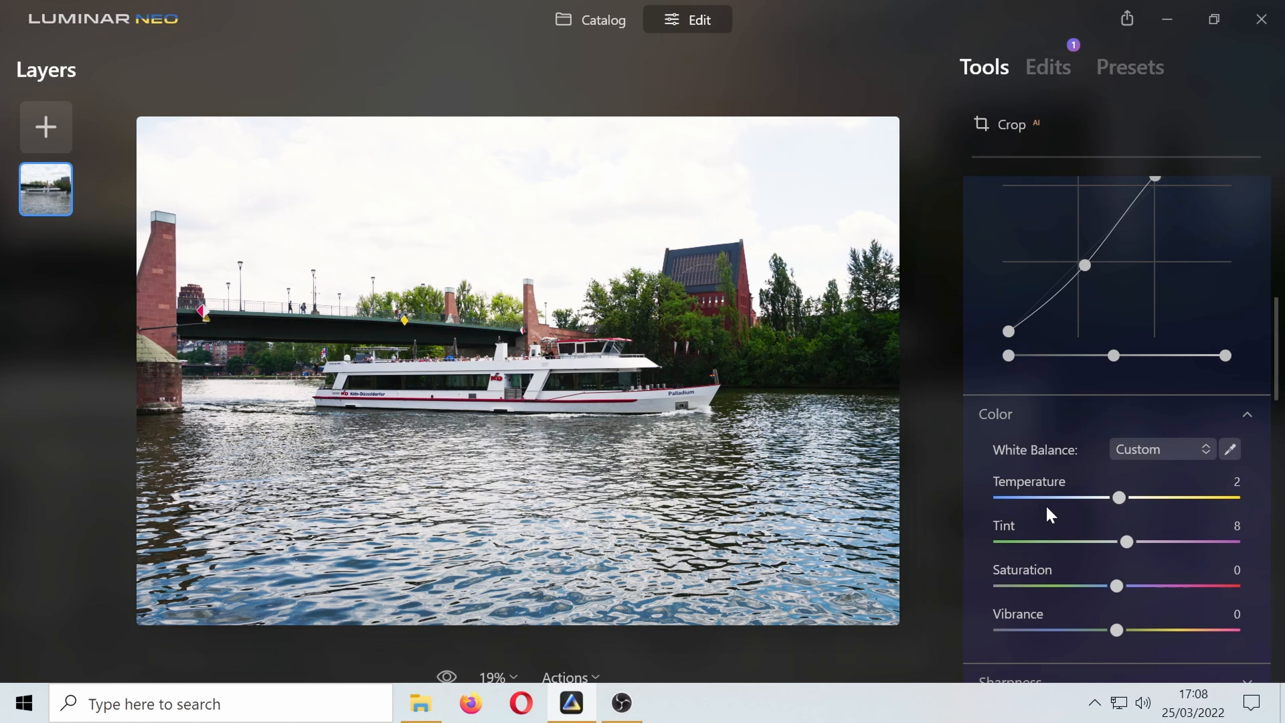
- Apply Enhance AI to the photo with Accent set to 11
scroll(1037, 481, "down", 5)
scroll(1034, 477, "down", 1)
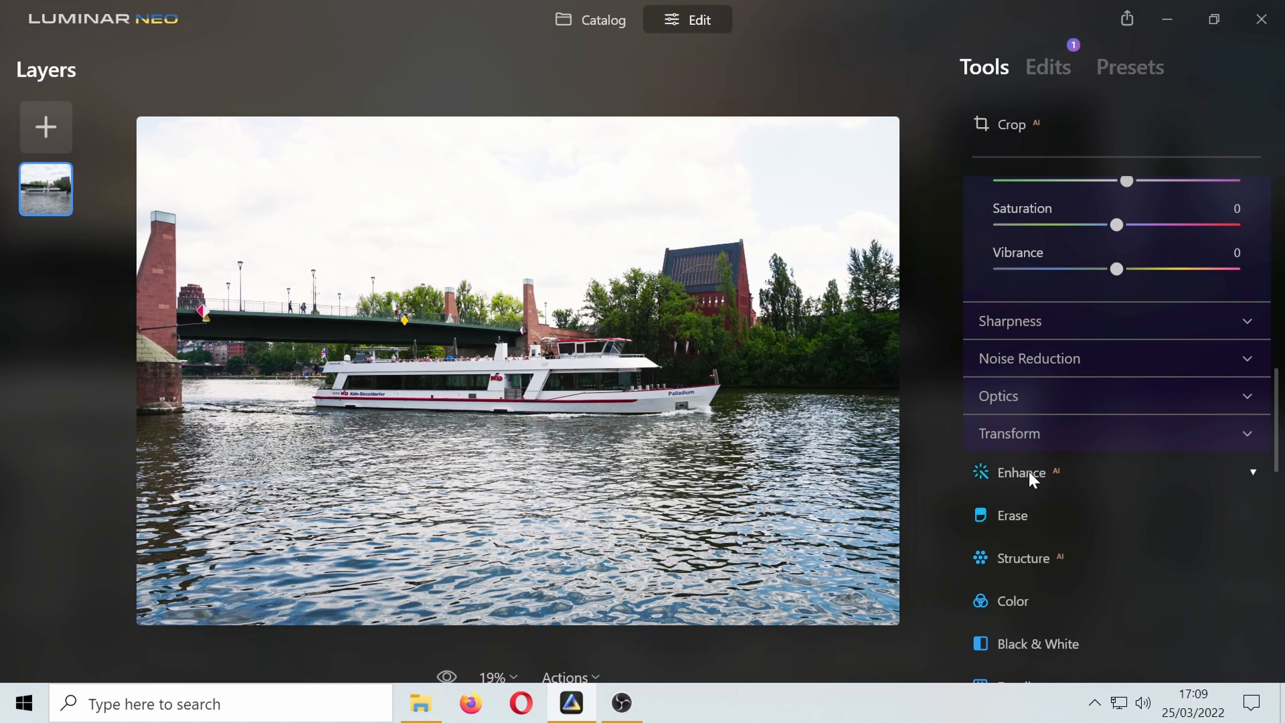
scroll(1030, 476, "up", 10)
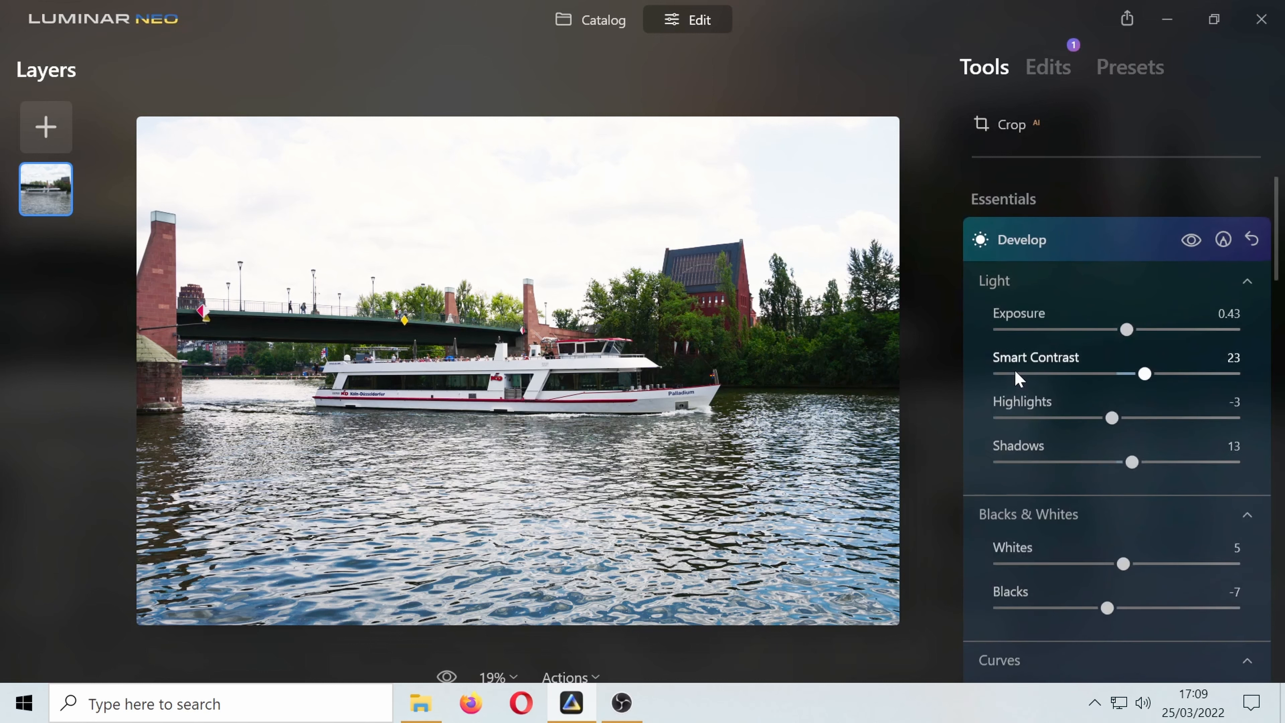
left_click(1021, 242)
left_click(1012, 289)
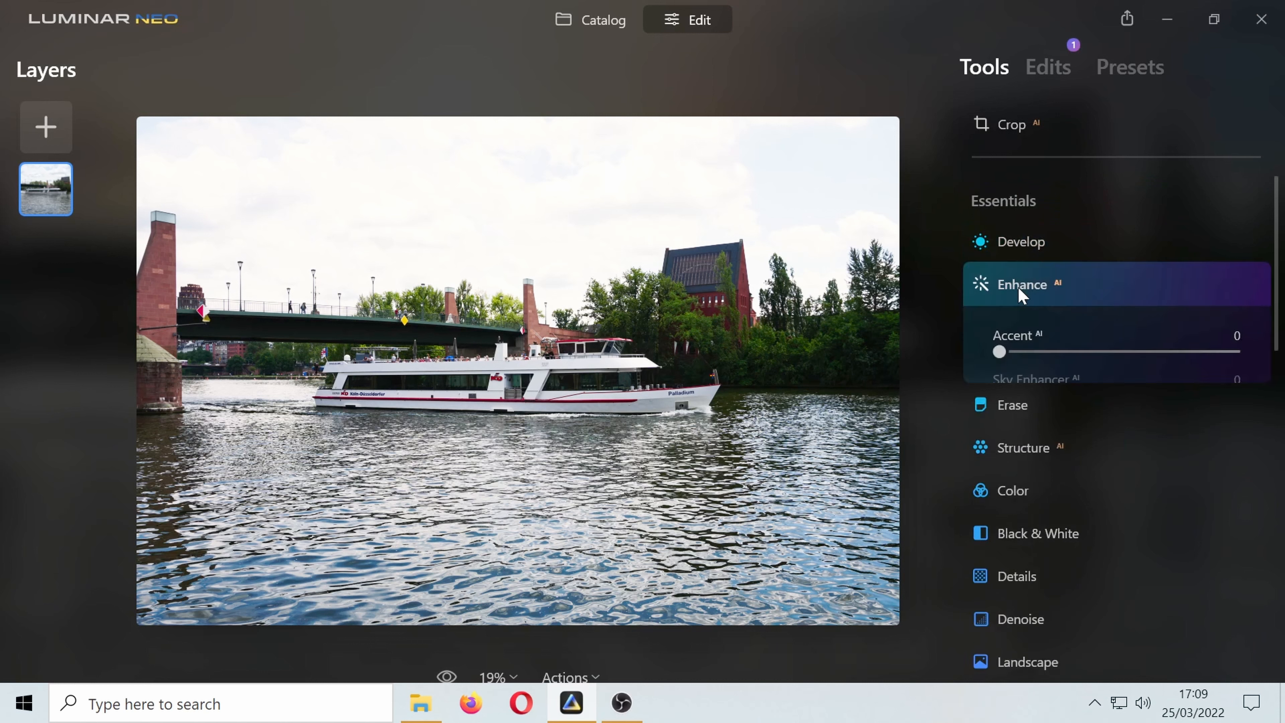
left_click_drag(1000, 350, 1234, 369)
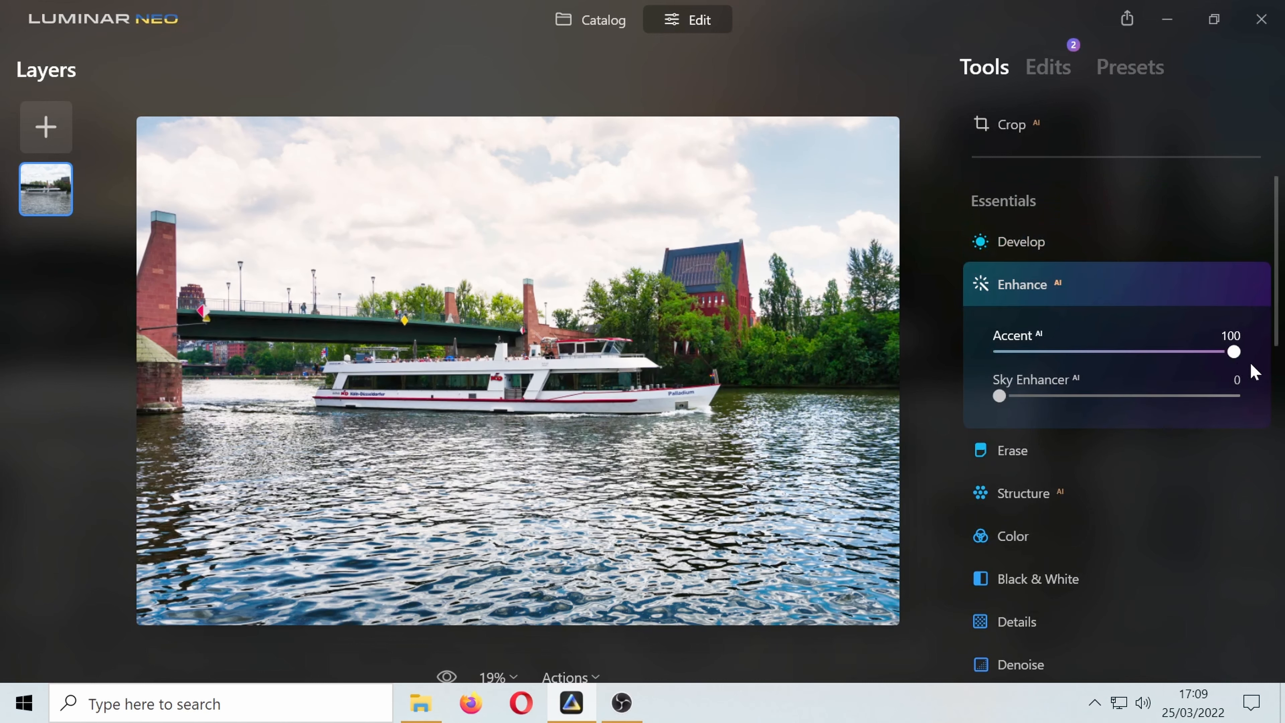
left_click_drag(1235, 353, 1024, 358)
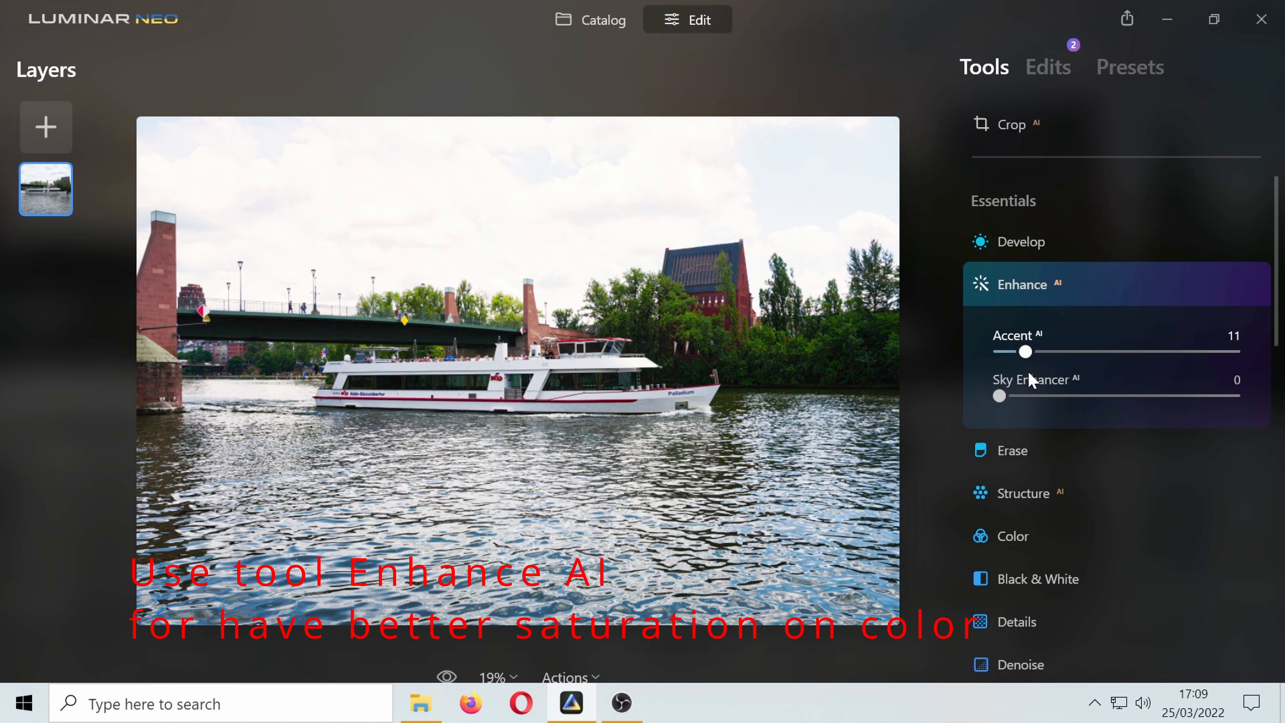
left_click(1022, 289)
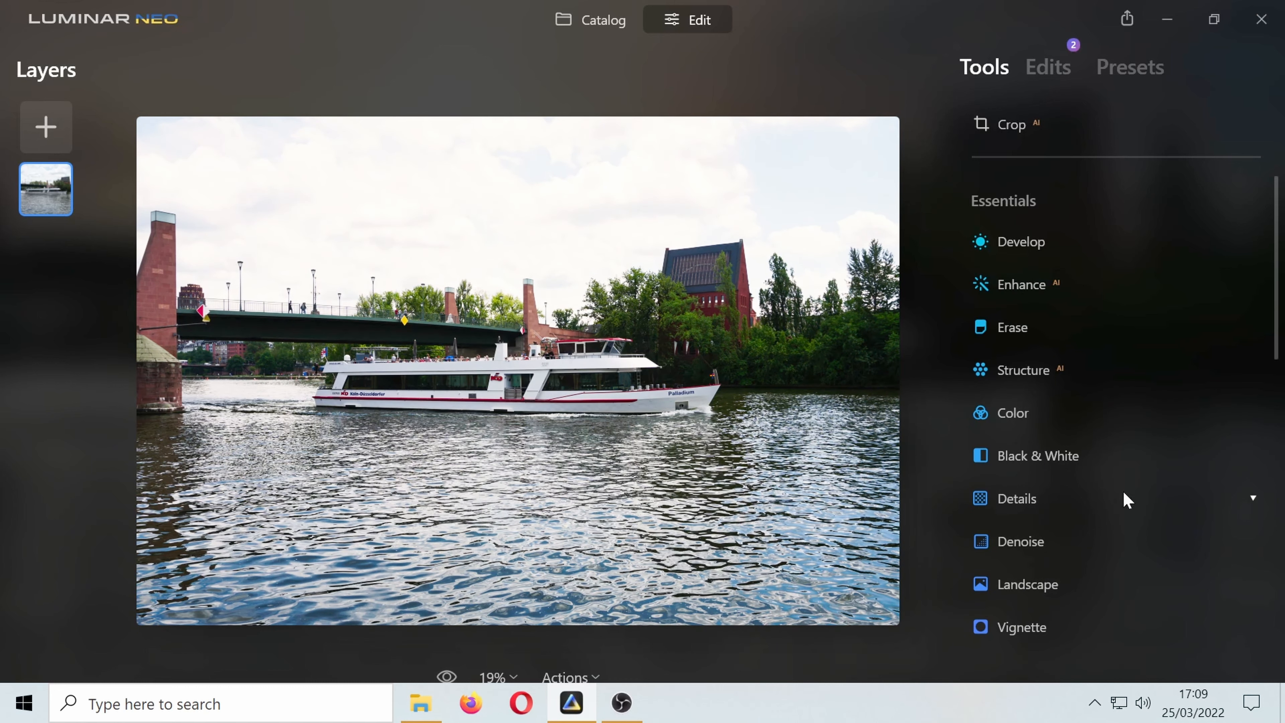
left_click(1022, 458)
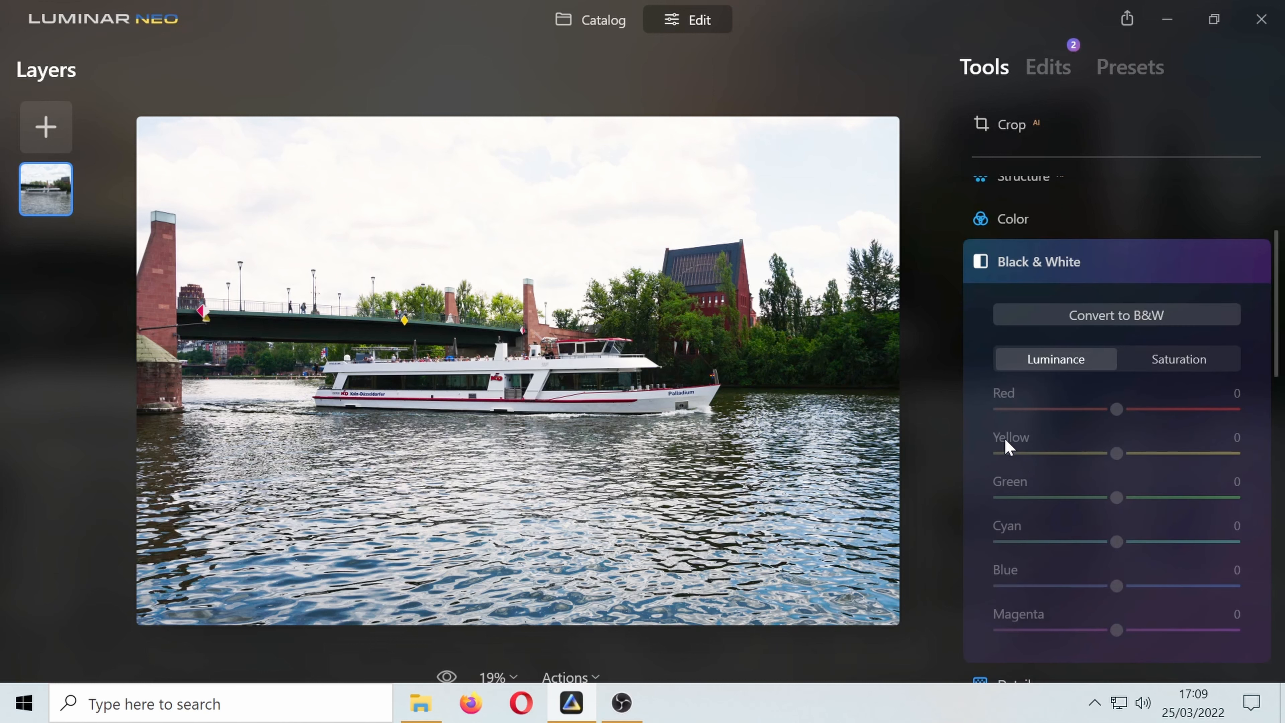
left_click(1014, 273)
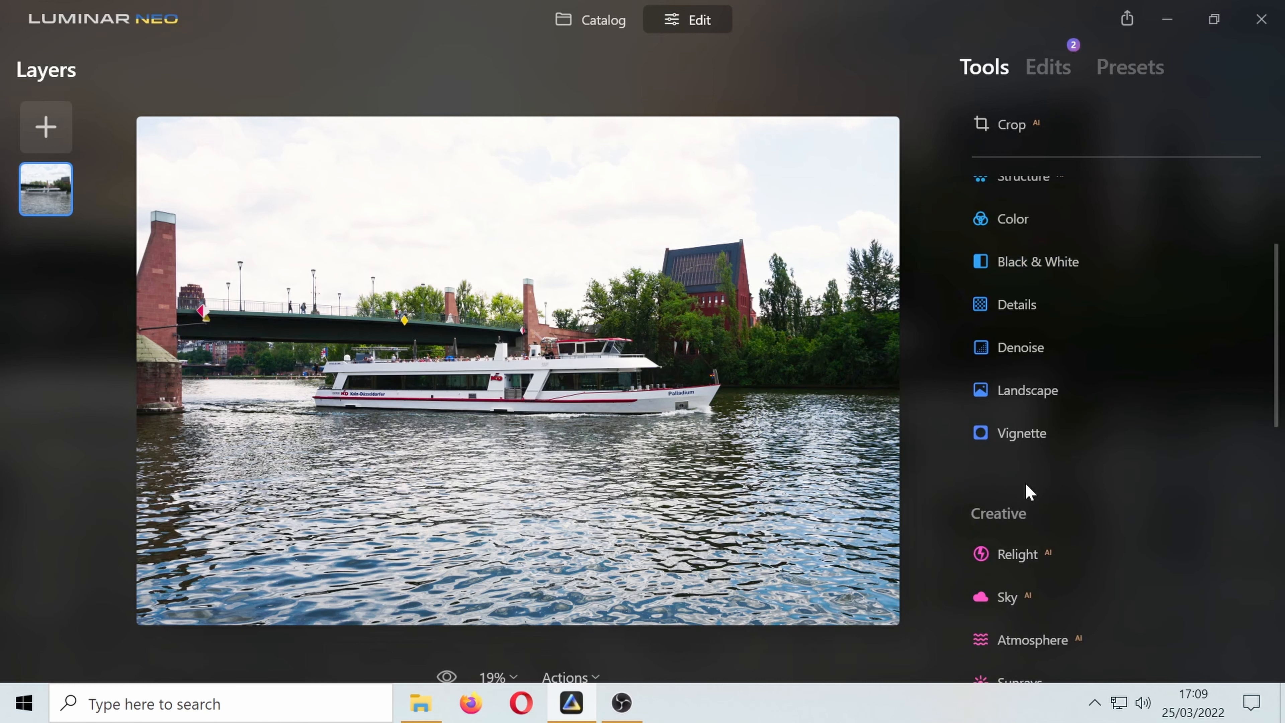
- Relight the scene with Brightness Near 3, Brightness Far 53 and Depth 53
left_click(1014, 555)
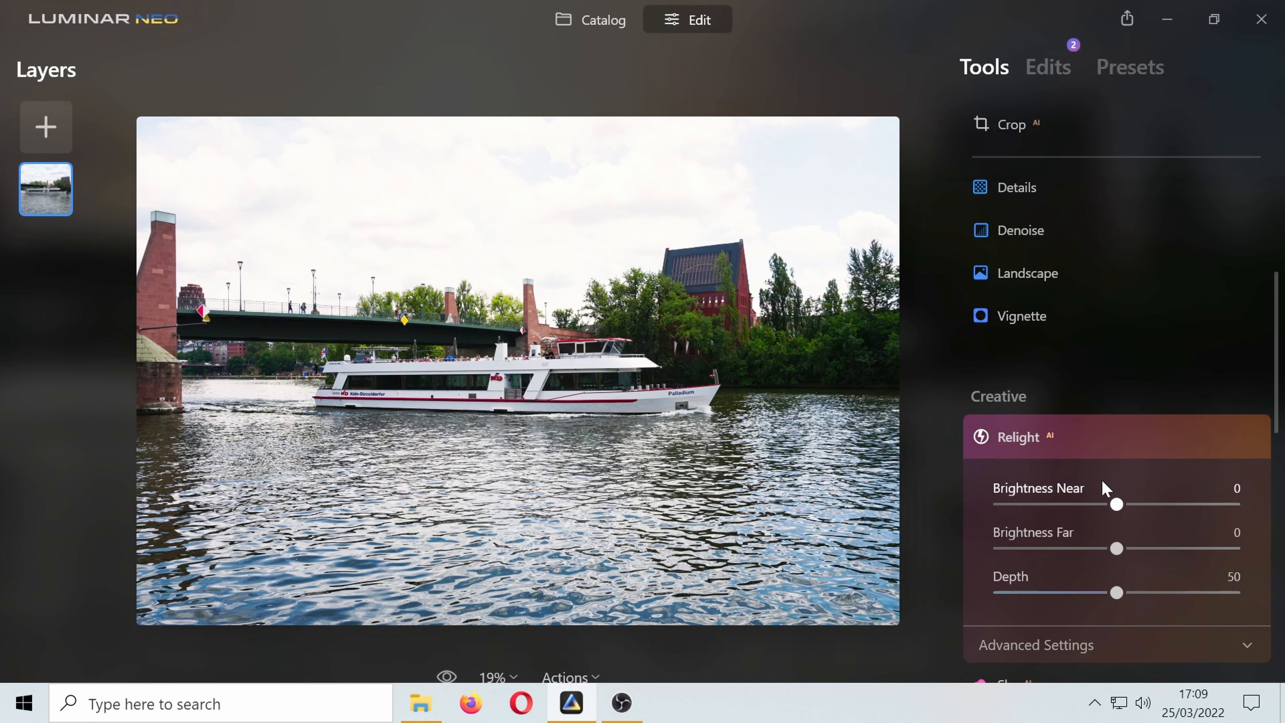
left_click_drag(1117, 509, 1178, 551)
mouse_move(1116, 593)
left_mouse_down()
mouse_move(1018, 593)
mouse_move(1175, 611)
mouse_move(1036, 604)
mouse_move(1124, 601)
left_mouse_up()
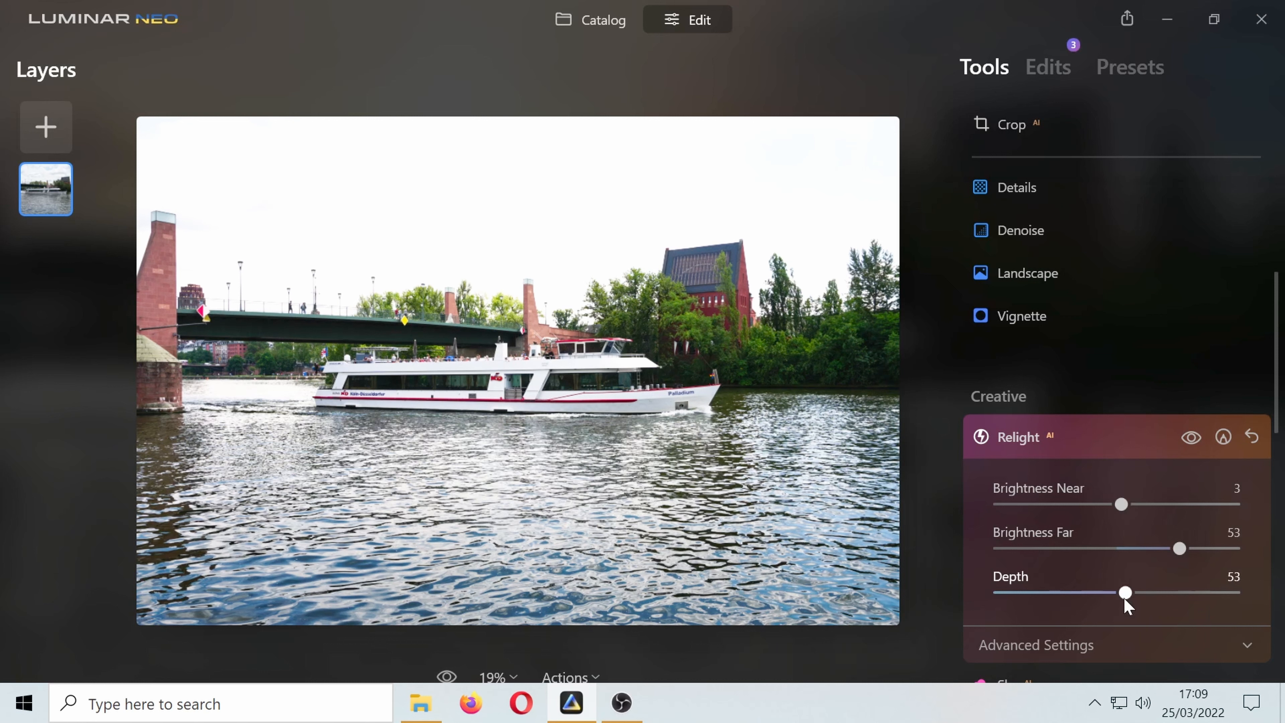
left_click(1030, 445)
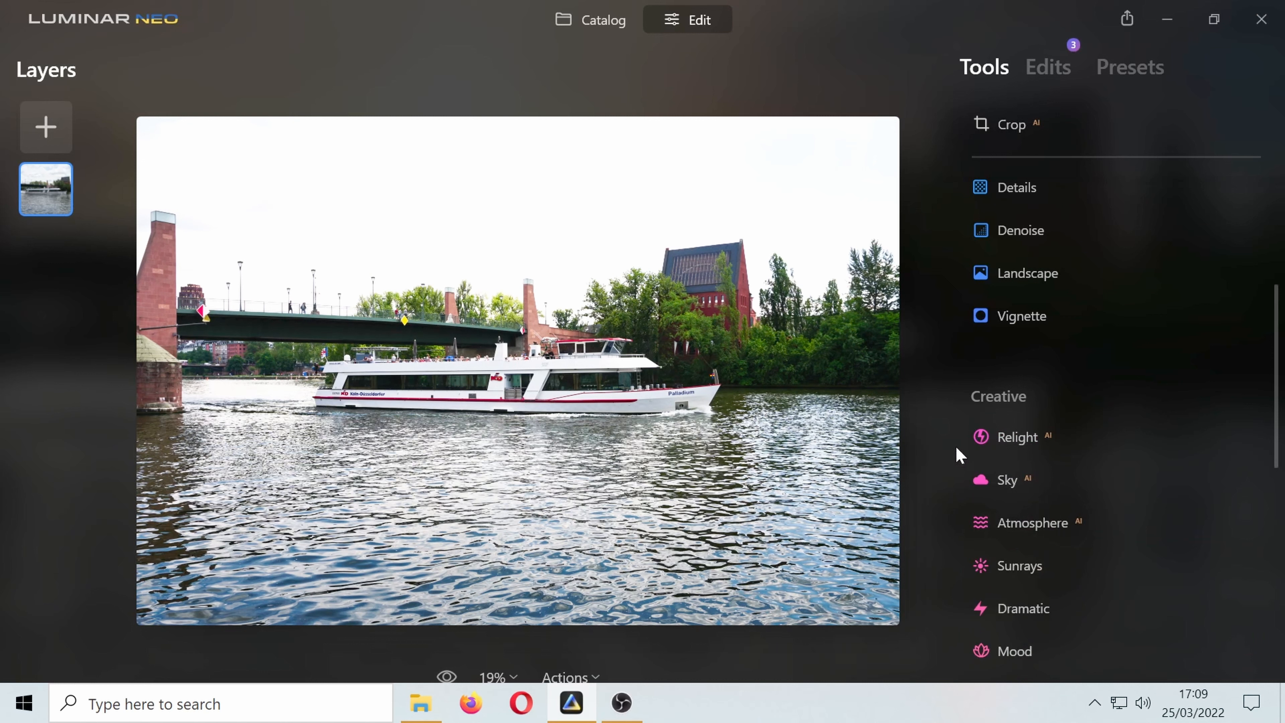
- Compare the Sunset 3, Sunset 4 and Sunset Clouds 1 skies on the photo and keep Sunset 3 as the replacement sky
left_click(1008, 485)
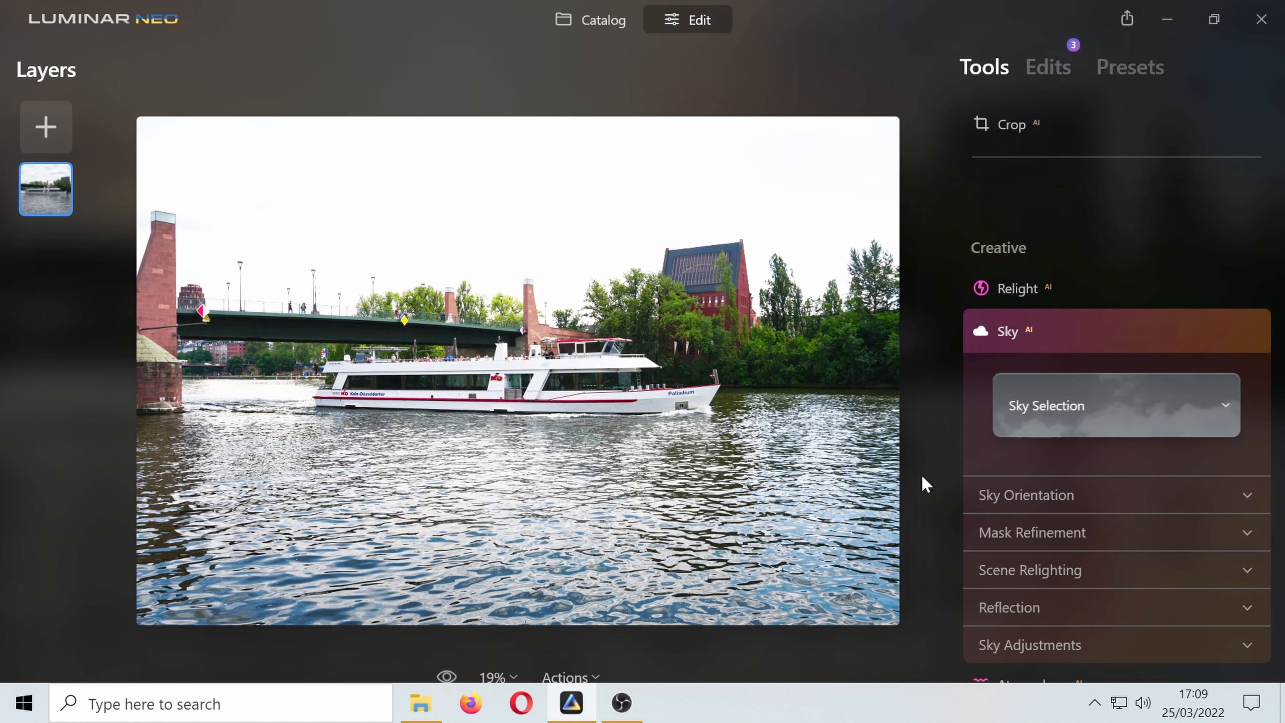
left_click(1076, 416)
scroll(1121, 210, "down", 1)
scroll(1119, 203, "down", 3)
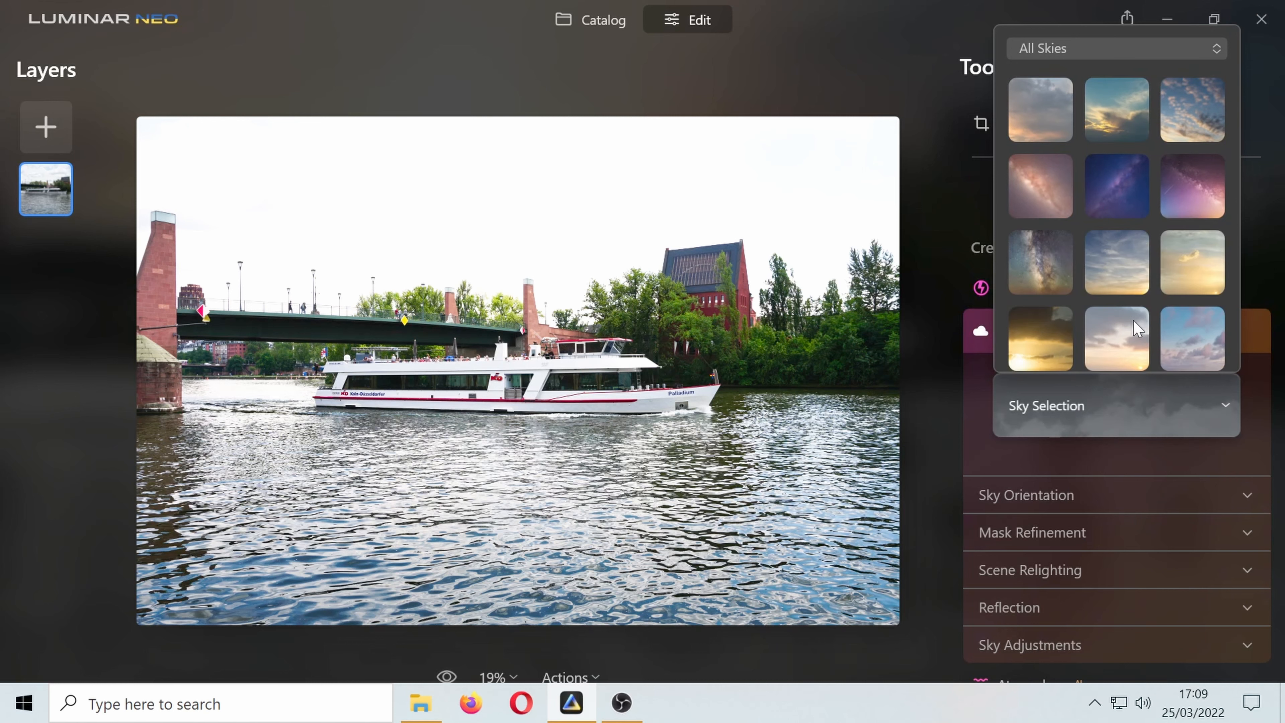
left_click(1054, 342)
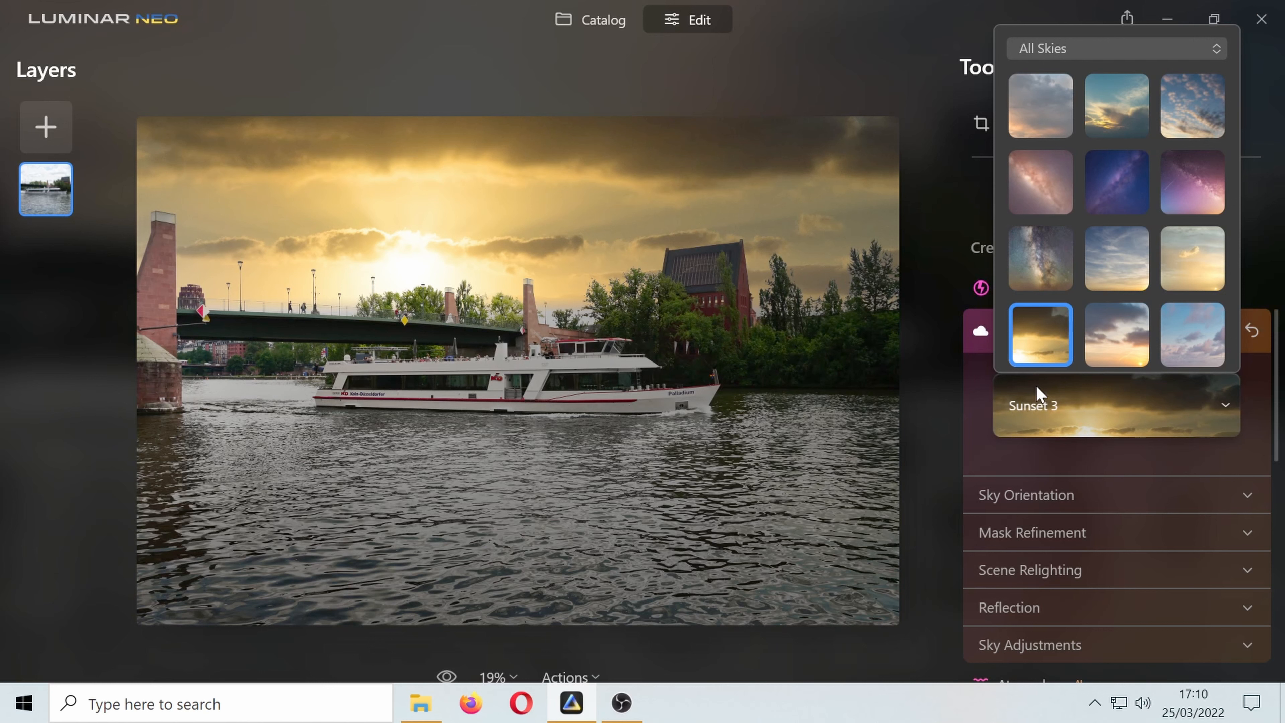
left_click(1118, 348)
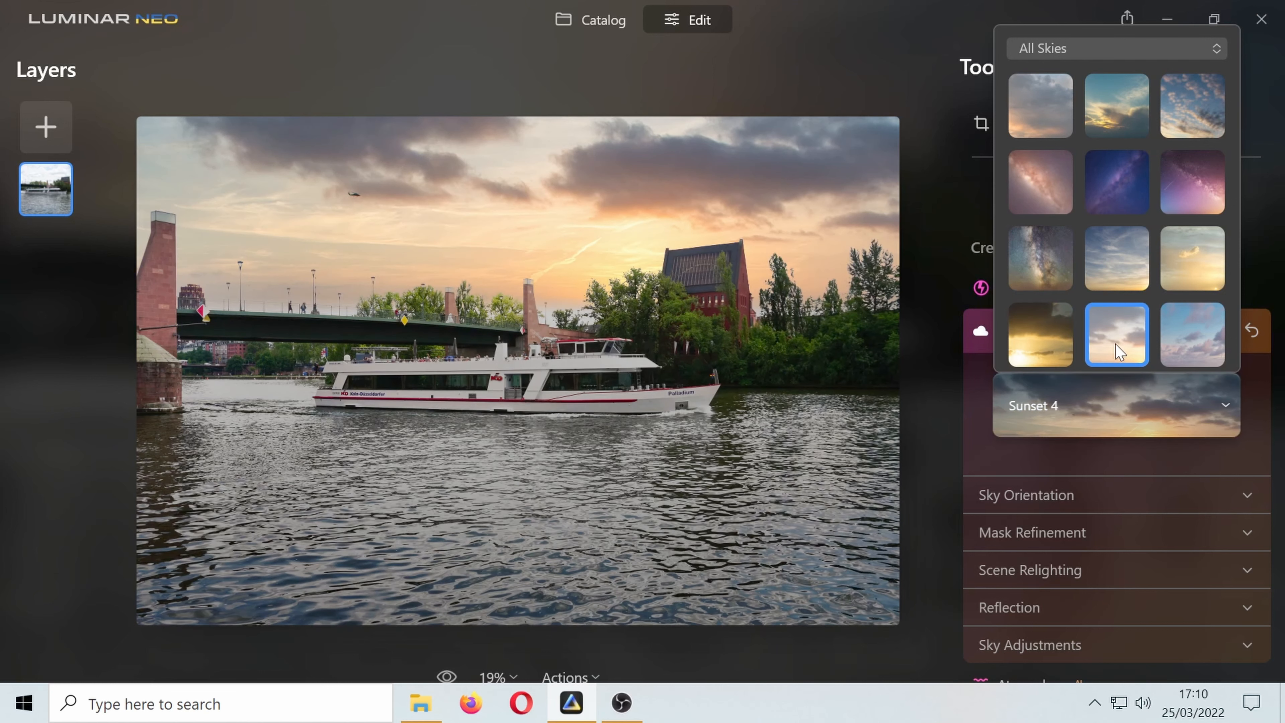
left_click(1215, 355)
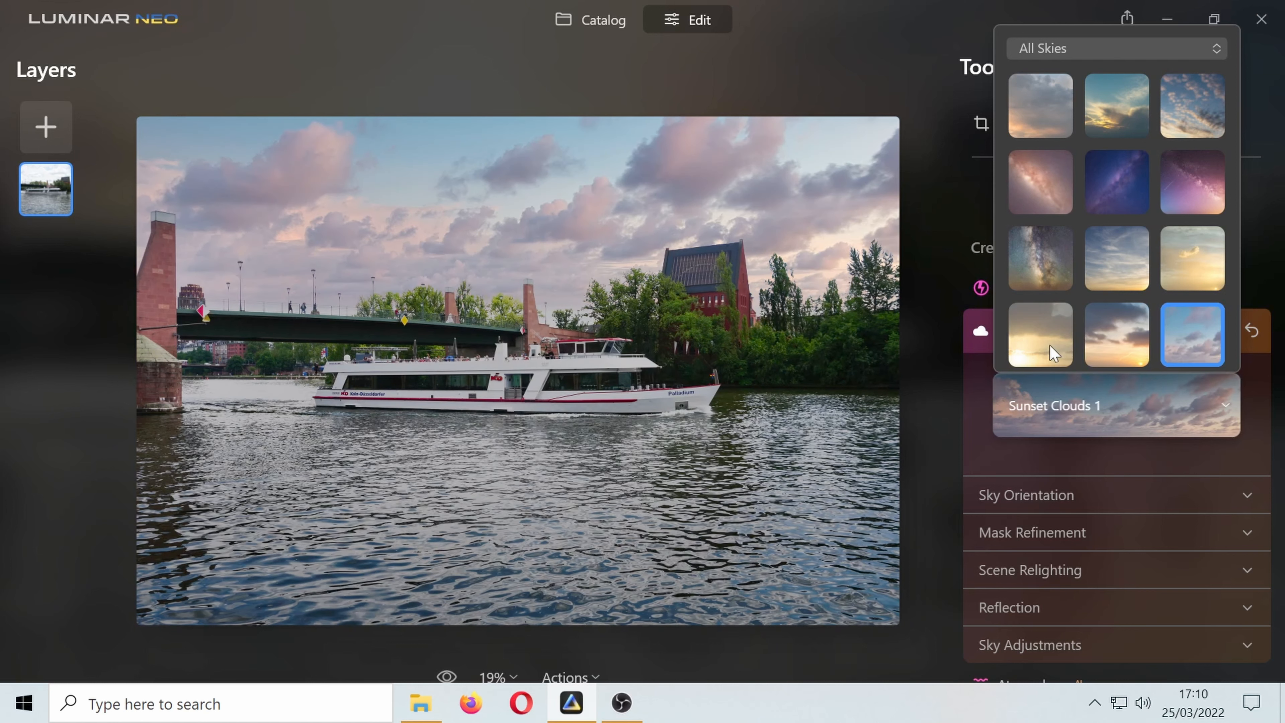
left_click(1024, 348)
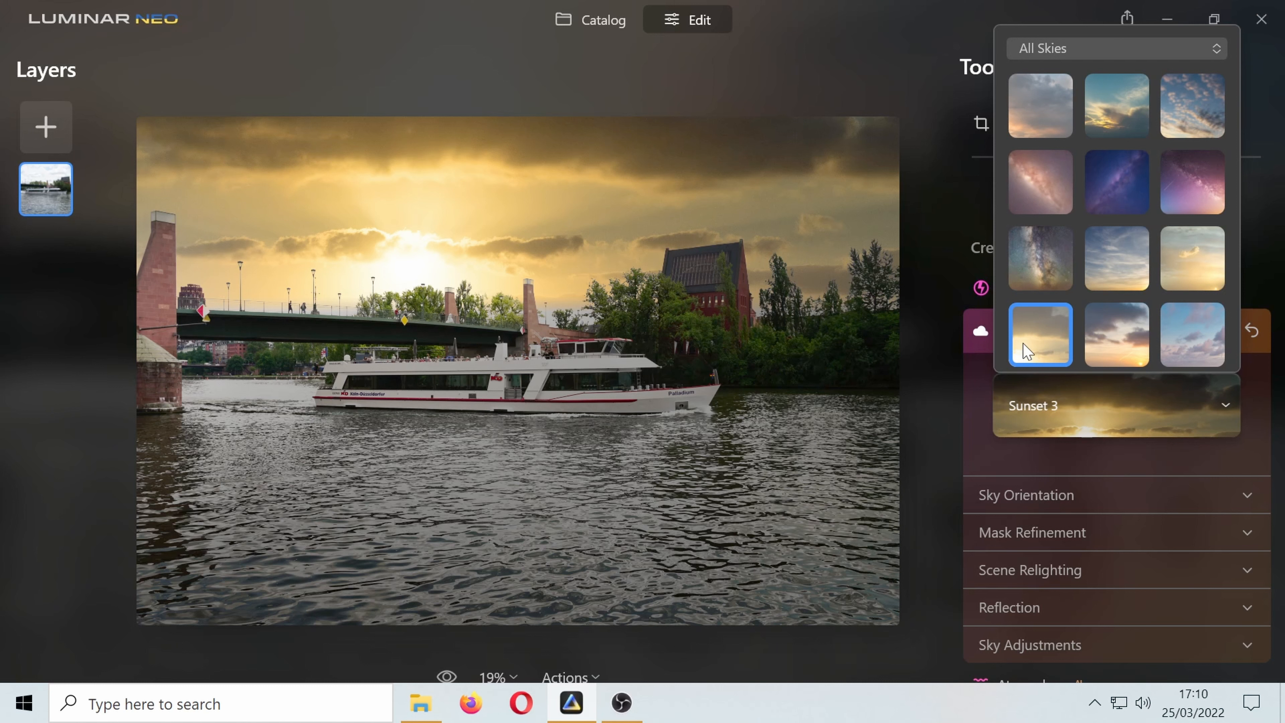
left_click(1029, 408)
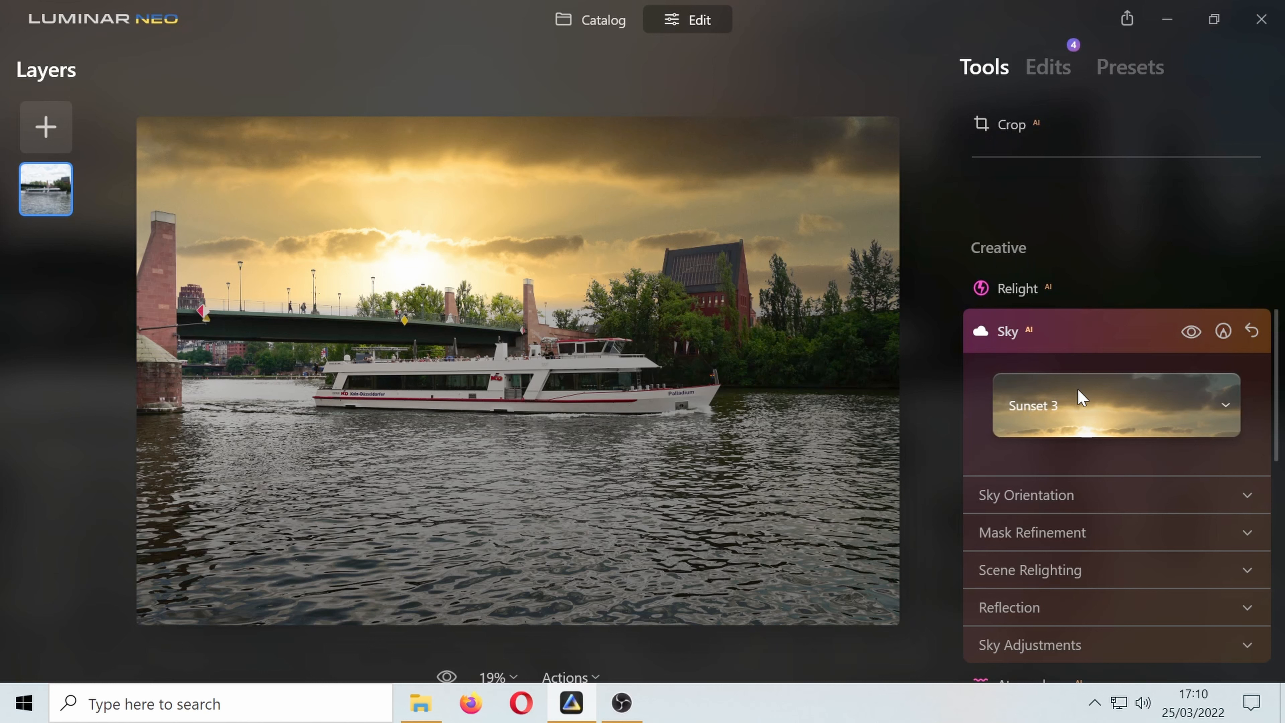
- Shift the replacement sky with Horizontal Position -26 and Horizon Position -7
scroll(1079, 393, "down", 4)
scroll(1077, 389, "up", 2)
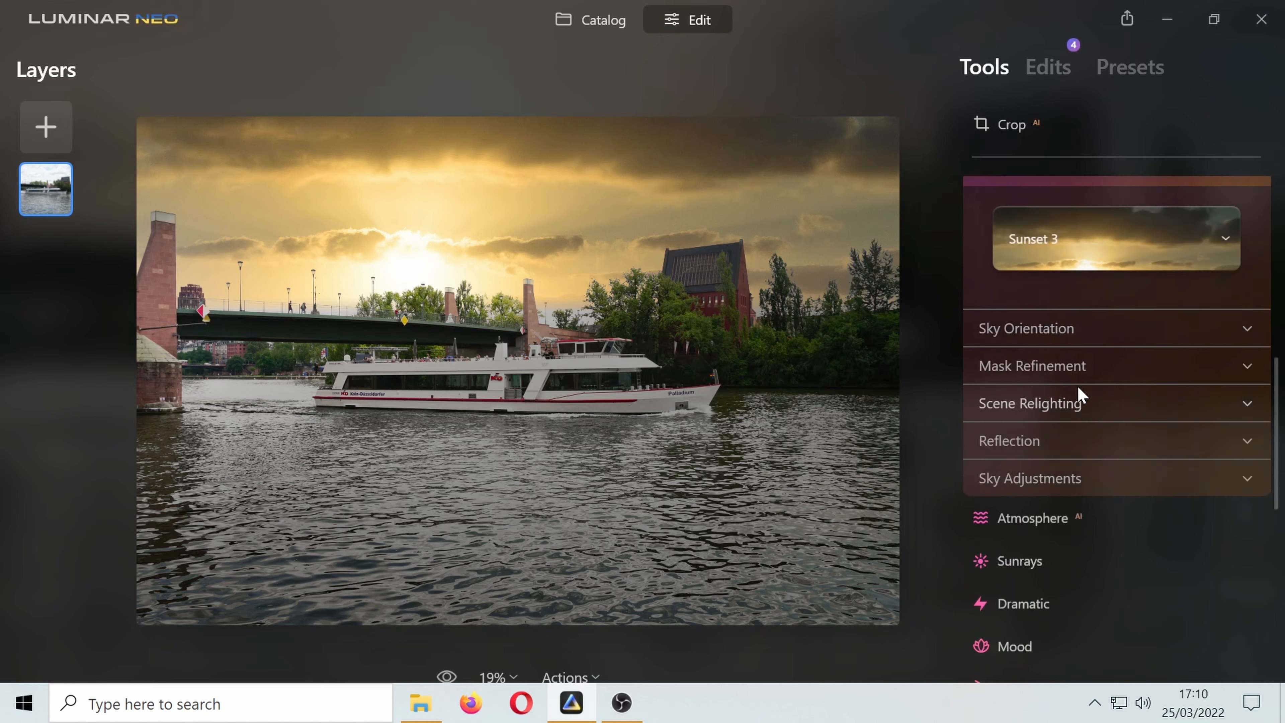
left_click(1077, 382)
left_click_drag(1116, 513, 1087, 530)
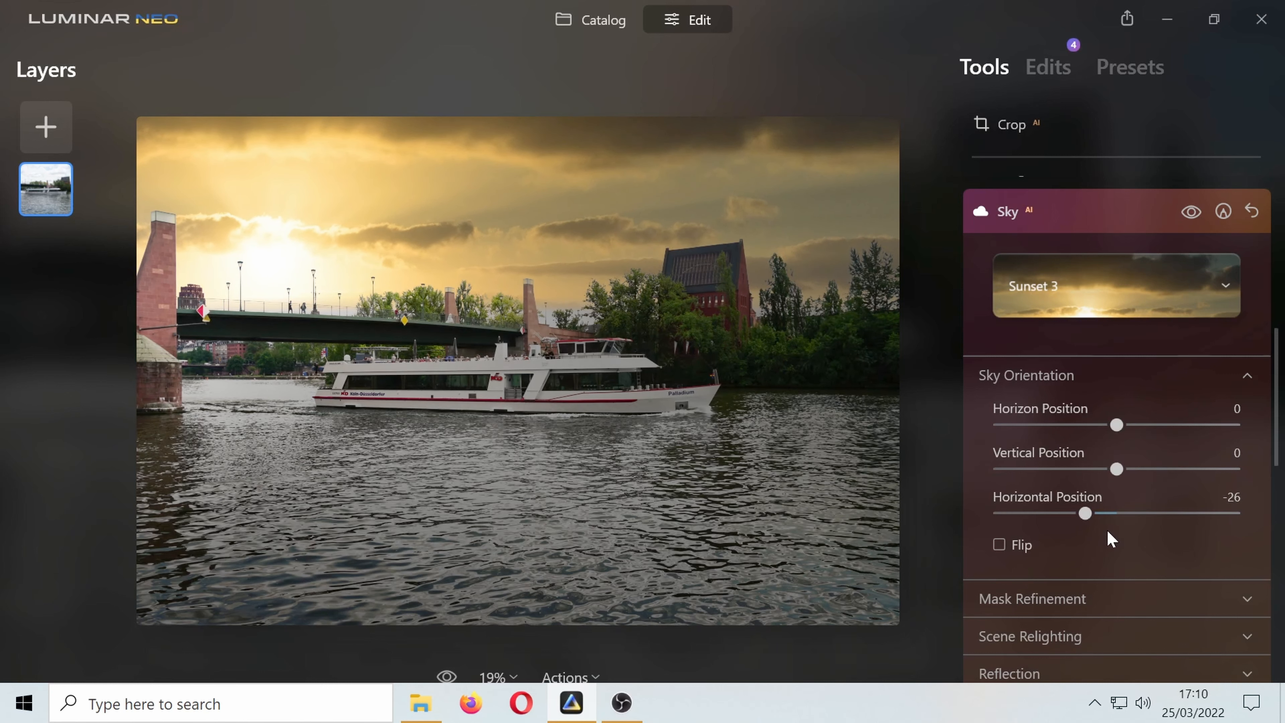
mouse_move(1116, 428)
left_mouse_down()
mouse_move(1135, 429)
mouse_move(1094, 431)
mouse_move(1104, 435)
left_mouse_up()
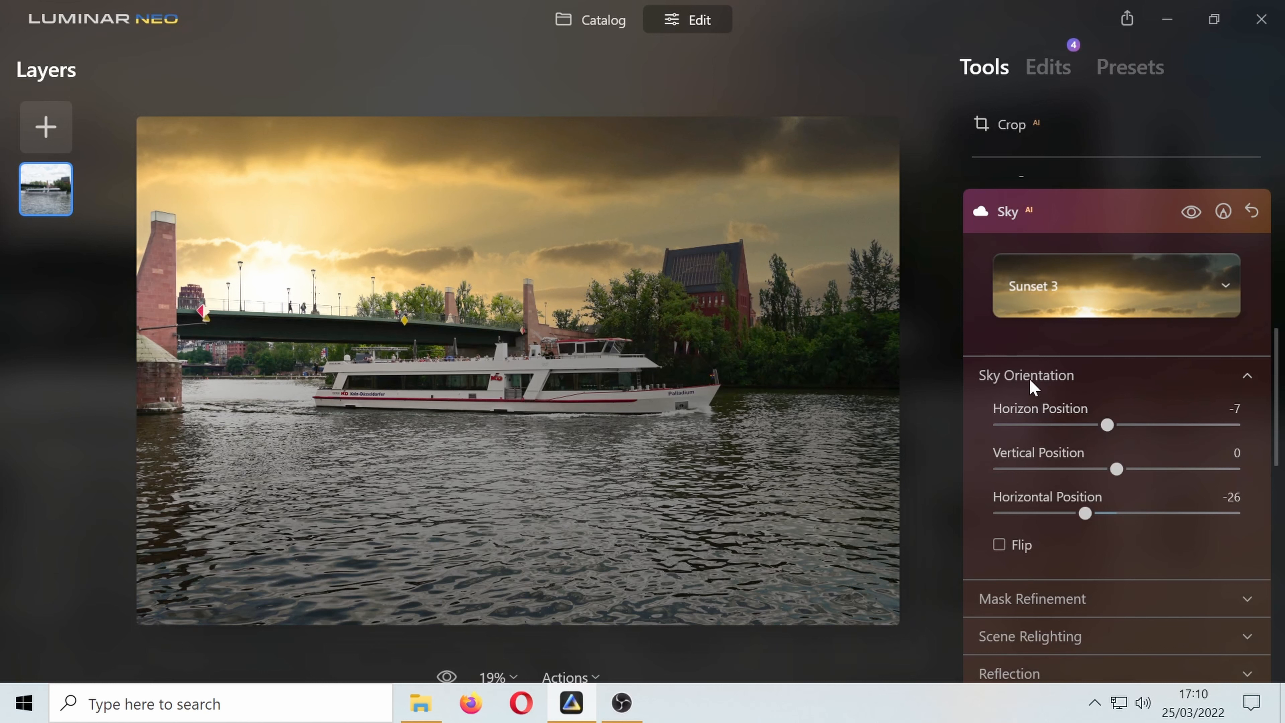
left_click(1007, 210)
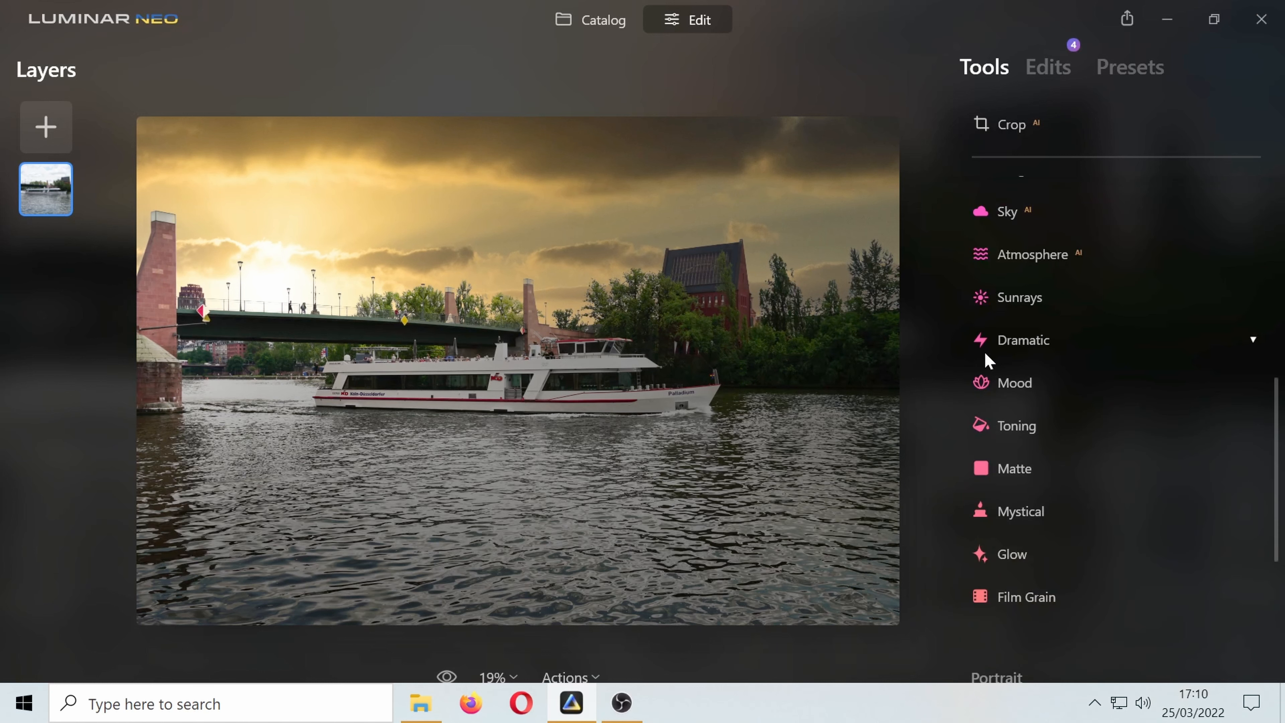
- Apply a slight amount of the Dramatic effect to the photo
left_click(1007, 343)
left_click_drag(1000, 406, 1031, 408)
left_click(1020, 346)
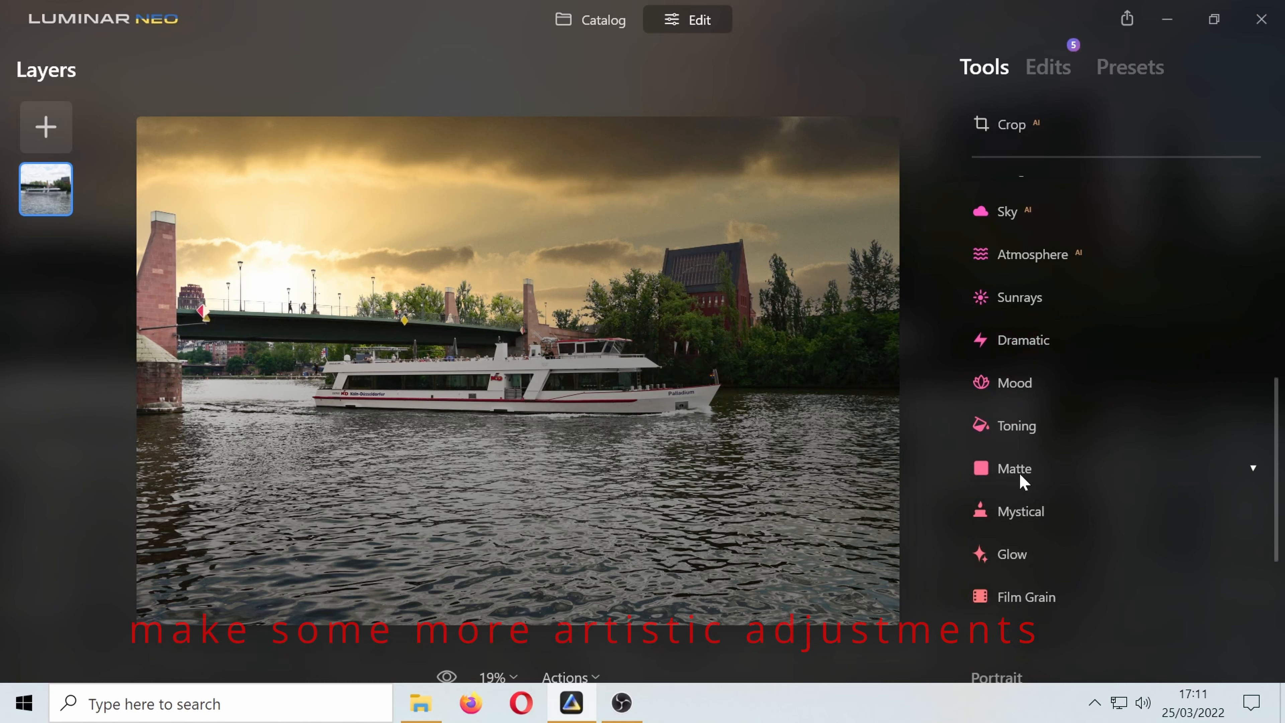
- Apply the Mystical effect with Amount 19 and Shadows 51
left_click(1012, 512)
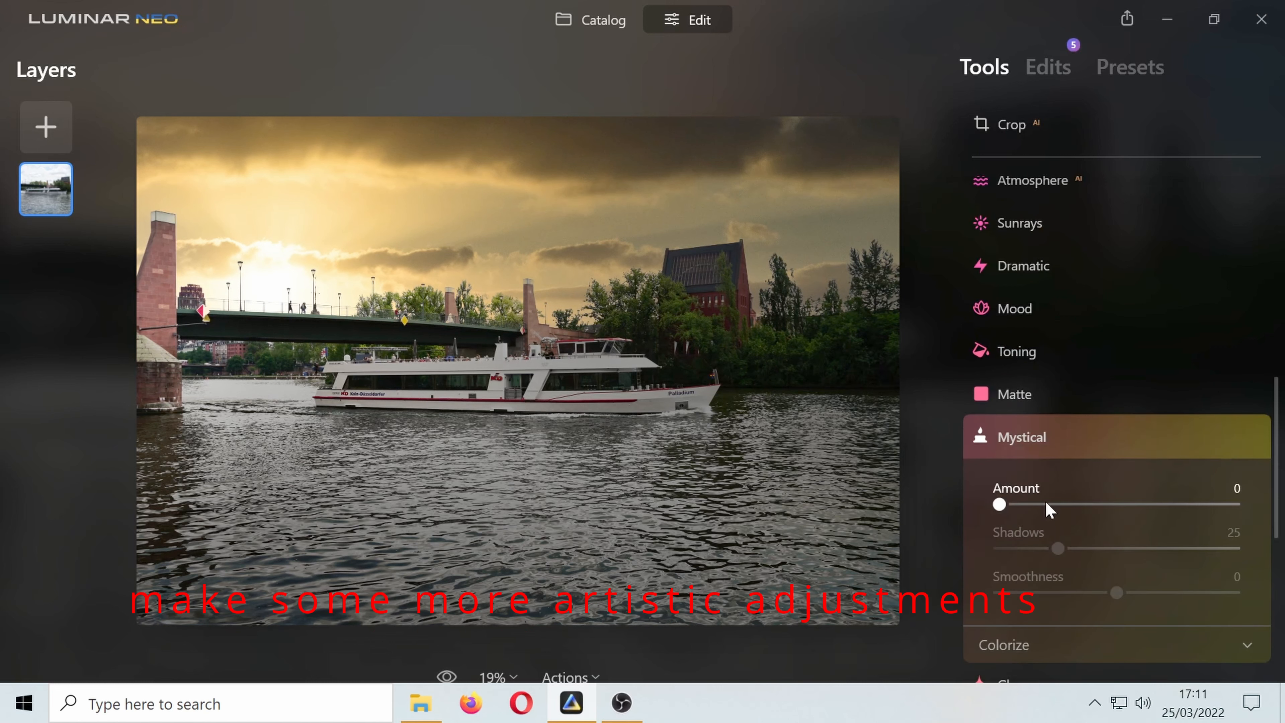
left_click(1046, 504)
left_click_drag(1057, 548, 1124, 554)
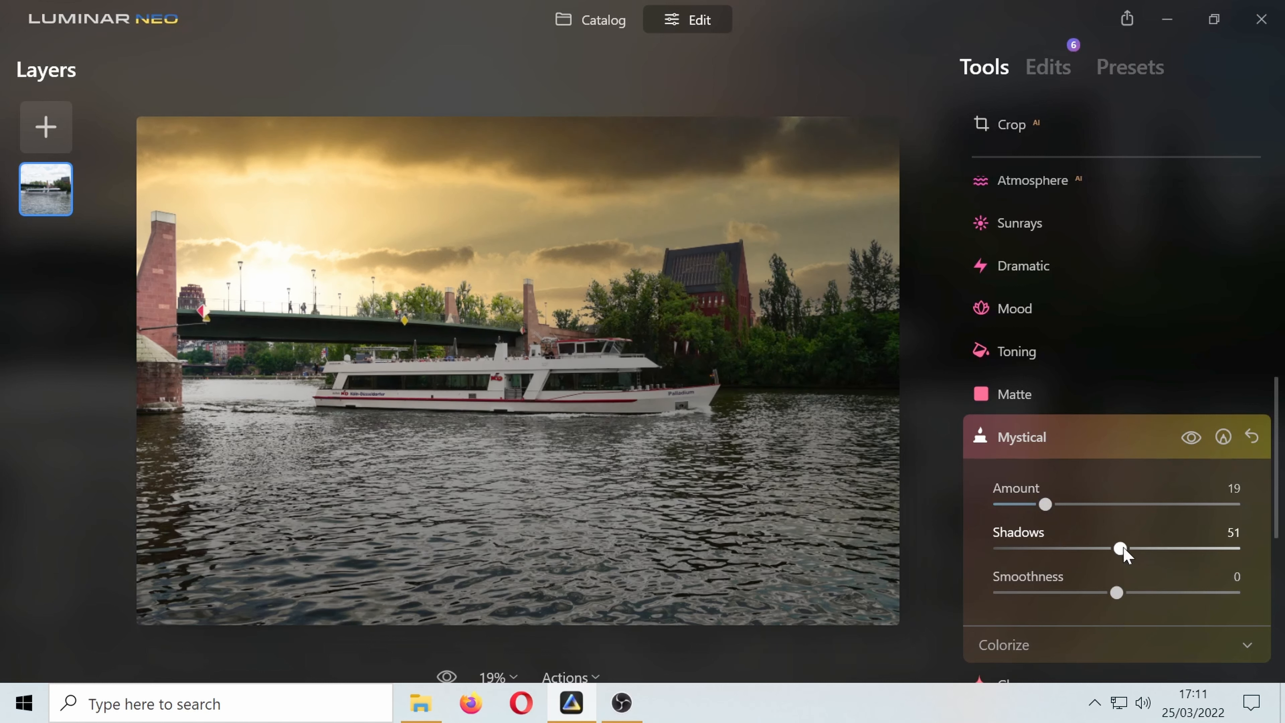
left_click(1010, 440)
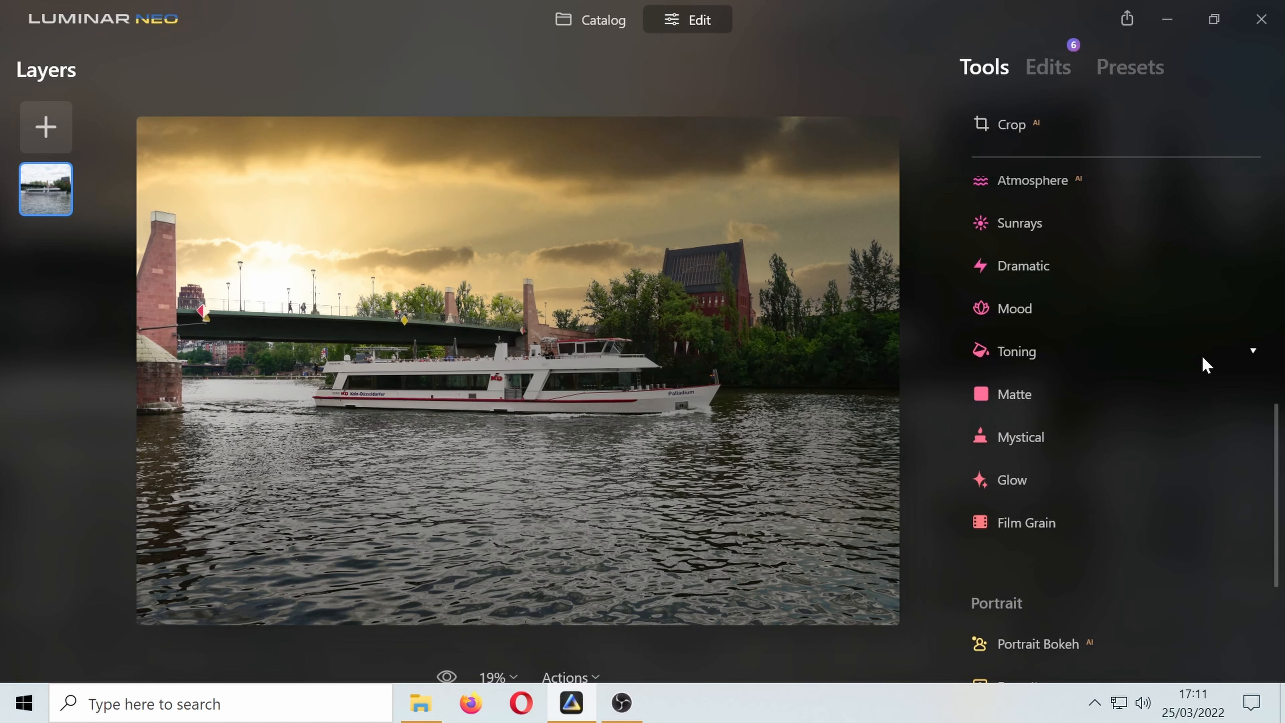
- Add a new Develop adjustment to the photo with Smart Contrast set to 38
scroll(1166, 374, "down", 5)
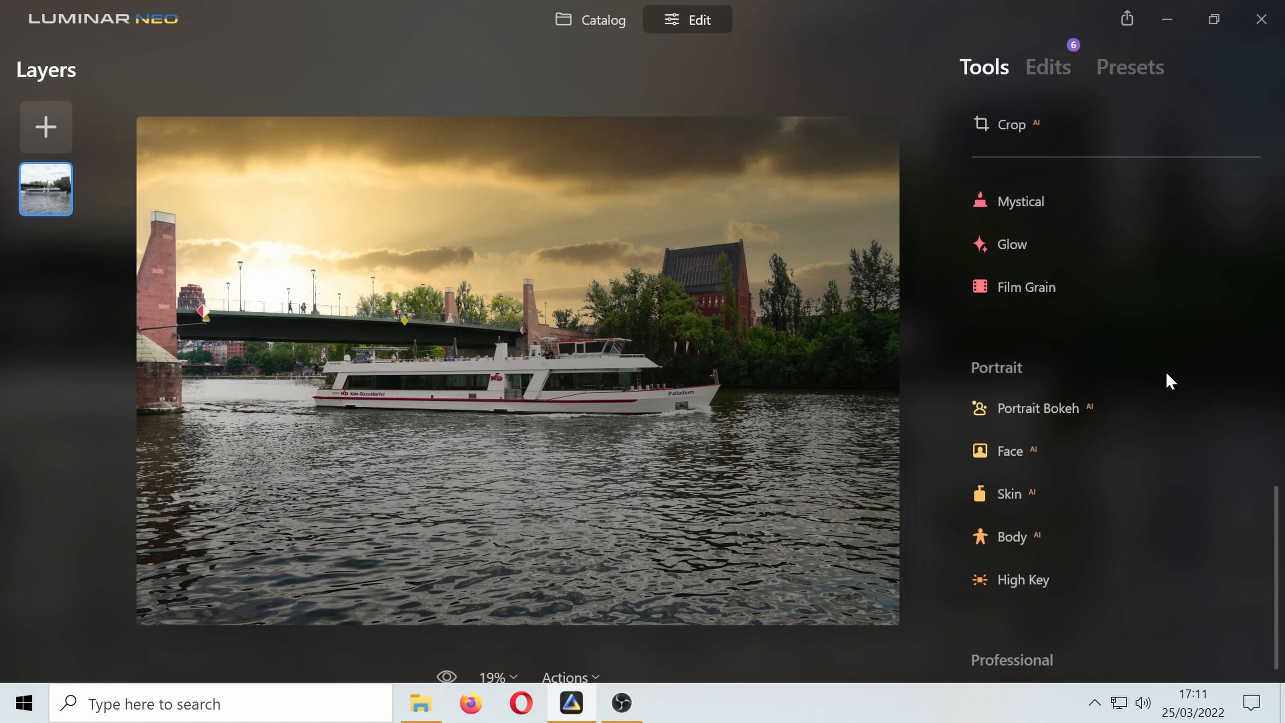
scroll(1165, 370, "up", 19)
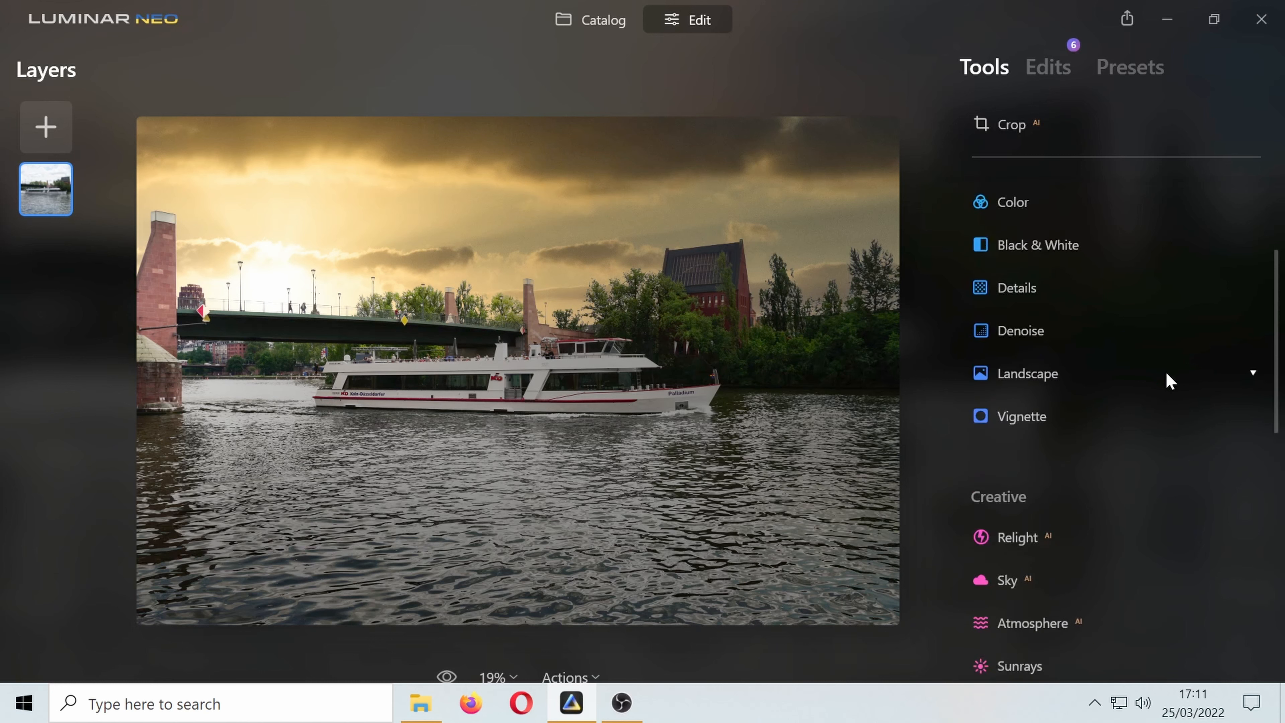
left_click(1026, 245)
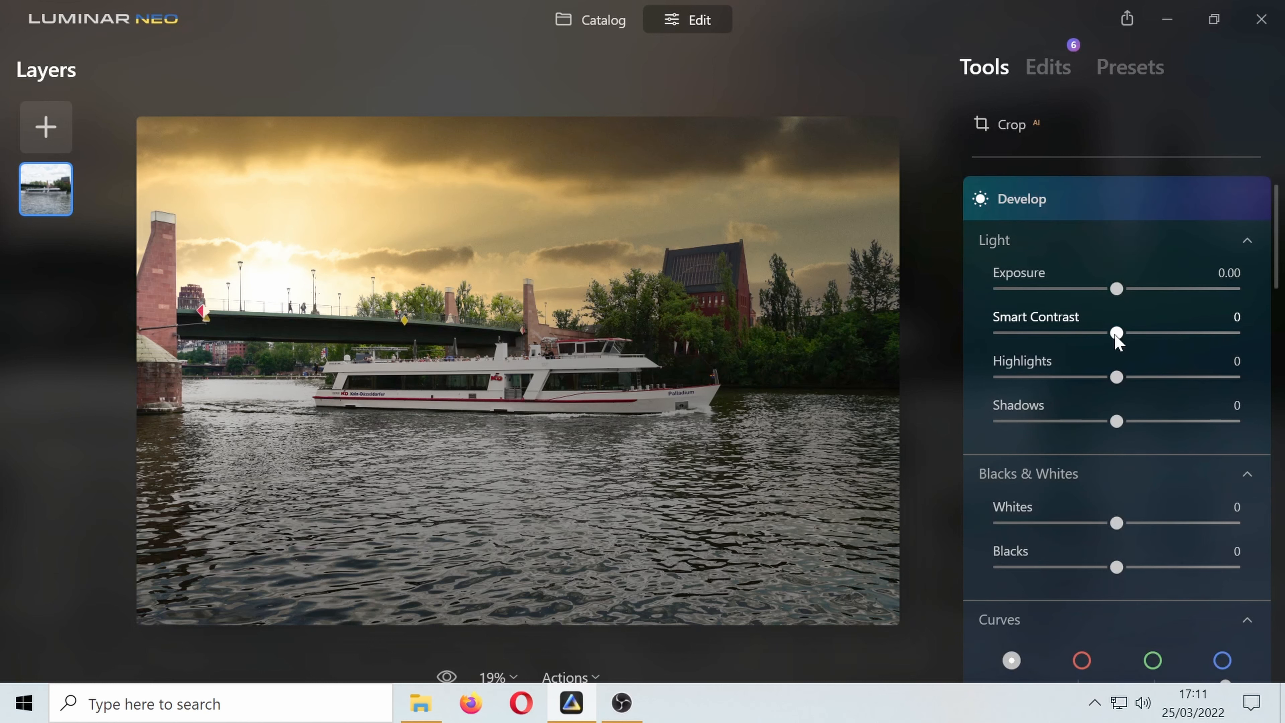
left_click_drag(1122, 334, 1161, 335)
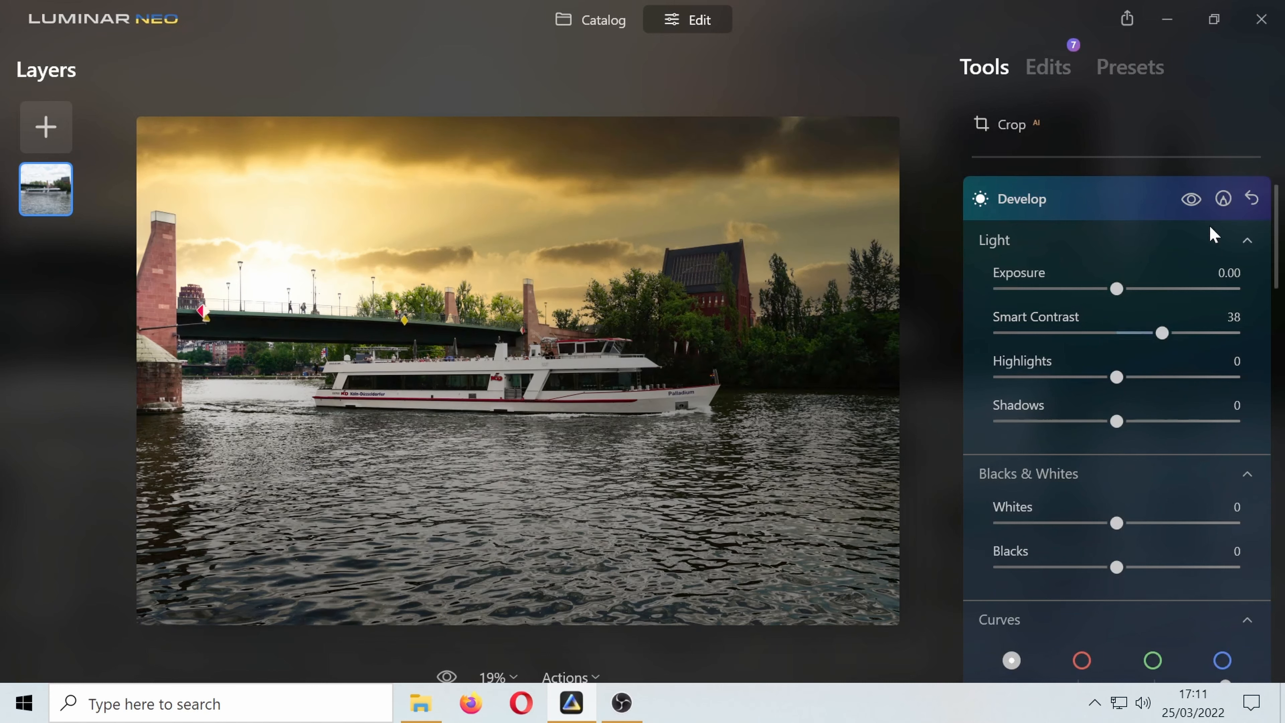
- Compare the photo with and without the Develop adjustment and review its remaining settings
left_click(1192, 200)
left_click(1193, 199)
left_click(1195, 201)
left_click(1194, 202)
scroll(1065, 448, "down", 8)
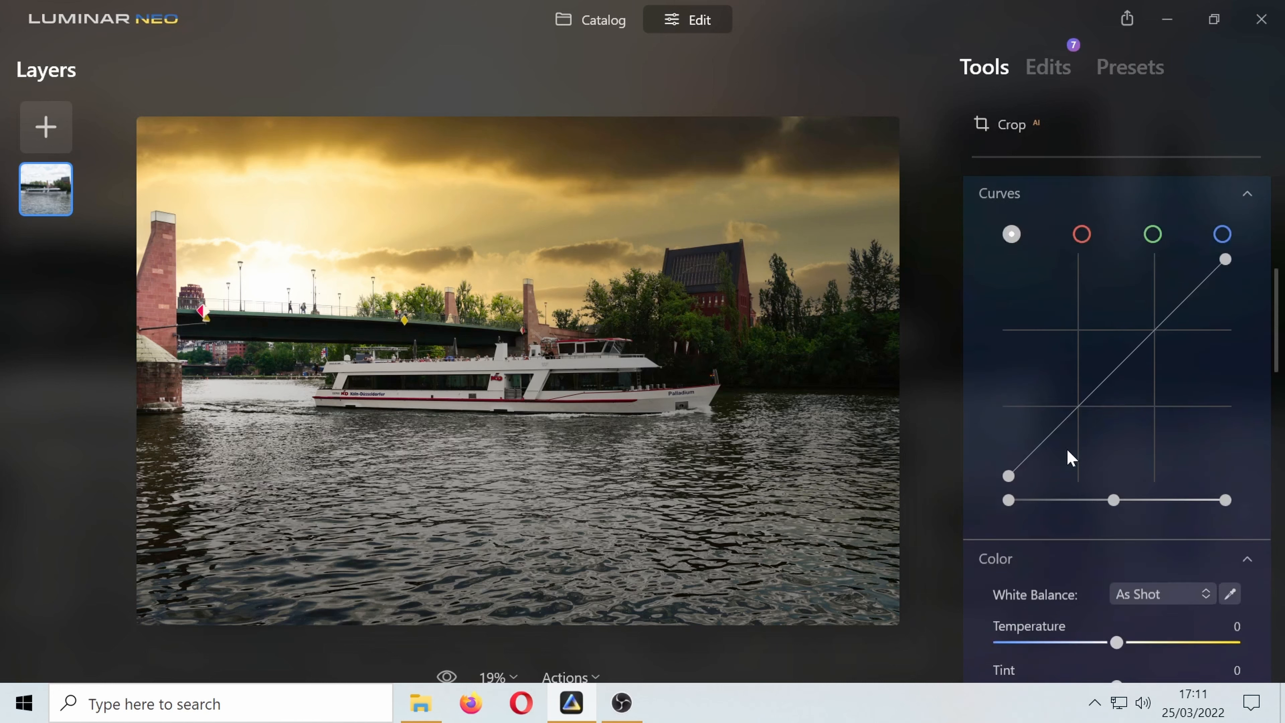
scroll(1064, 443, "up", 8)
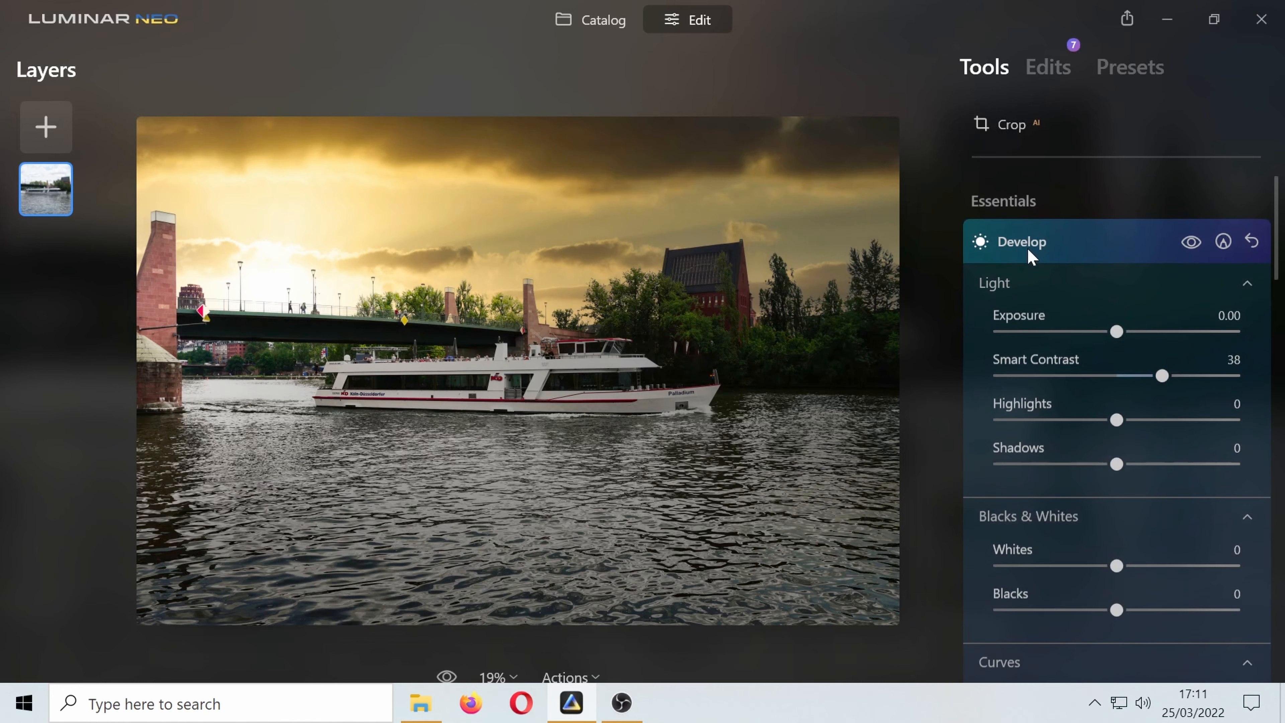
left_click(1022, 240)
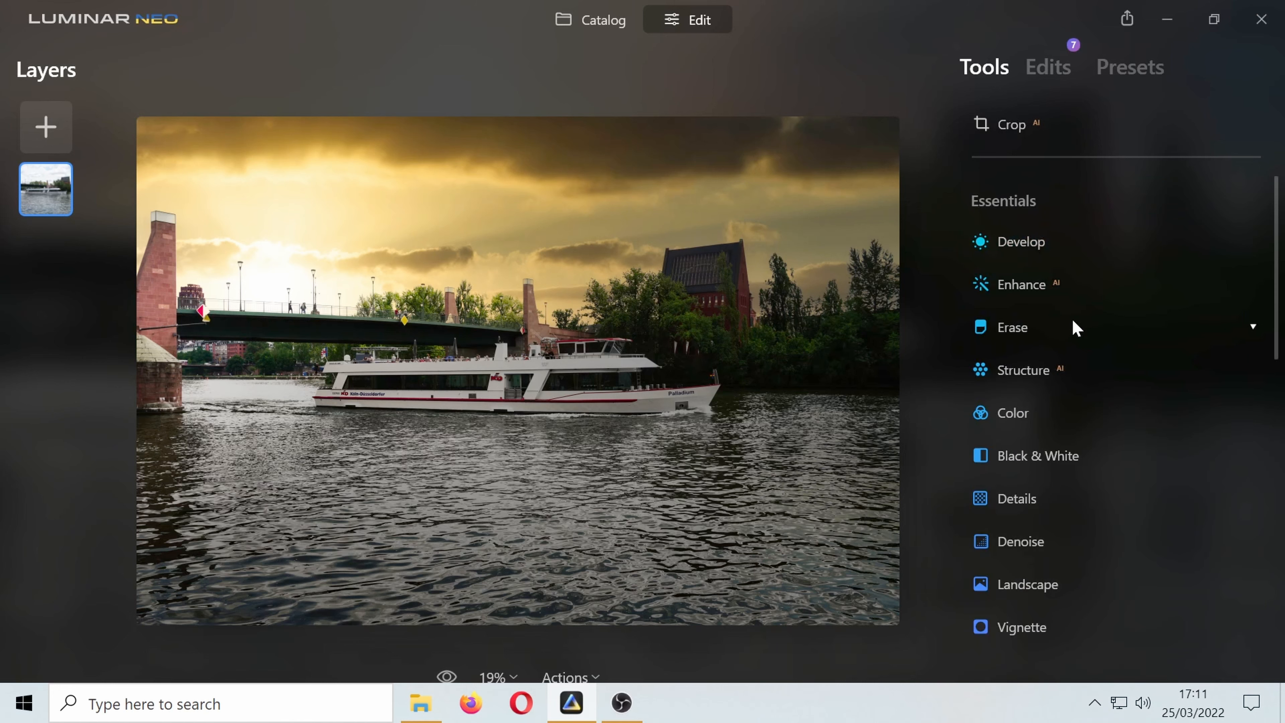
- Add another Enhance AI adjustment with Accent set to 11
left_click(1006, 288)
left_click_drag(1000, 350, 1028, 355)
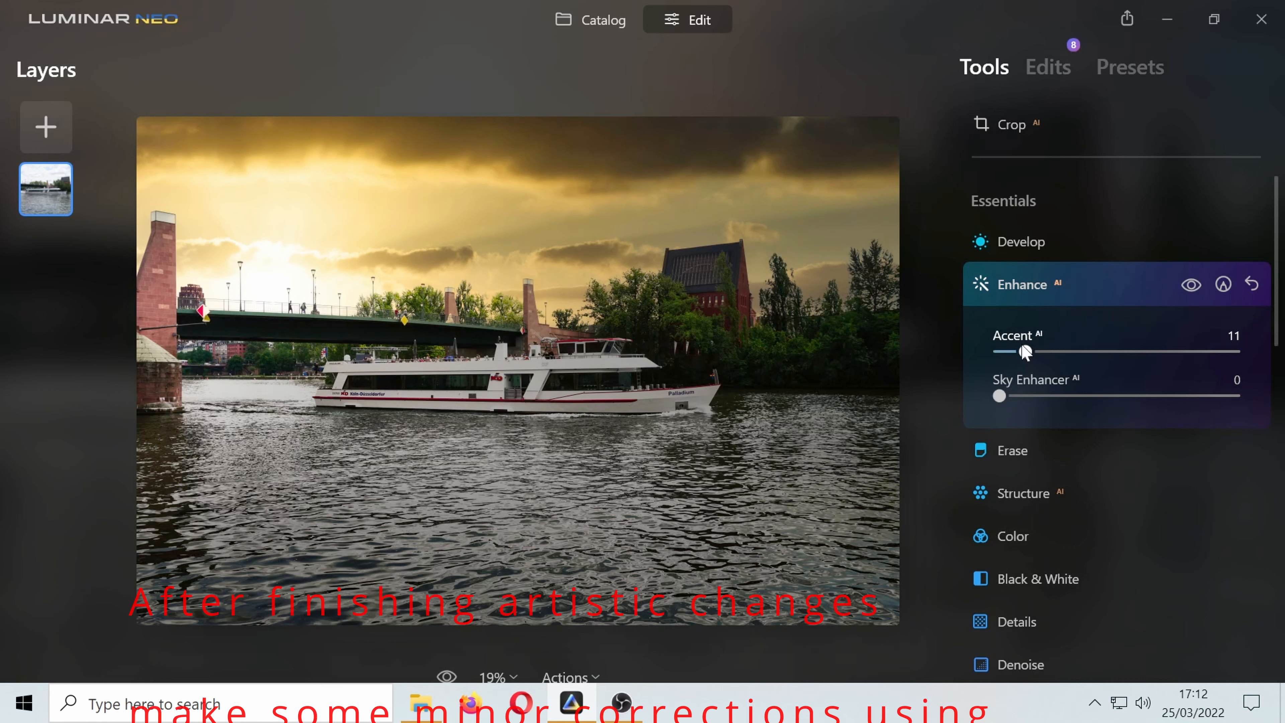
left_click(1022, 284)
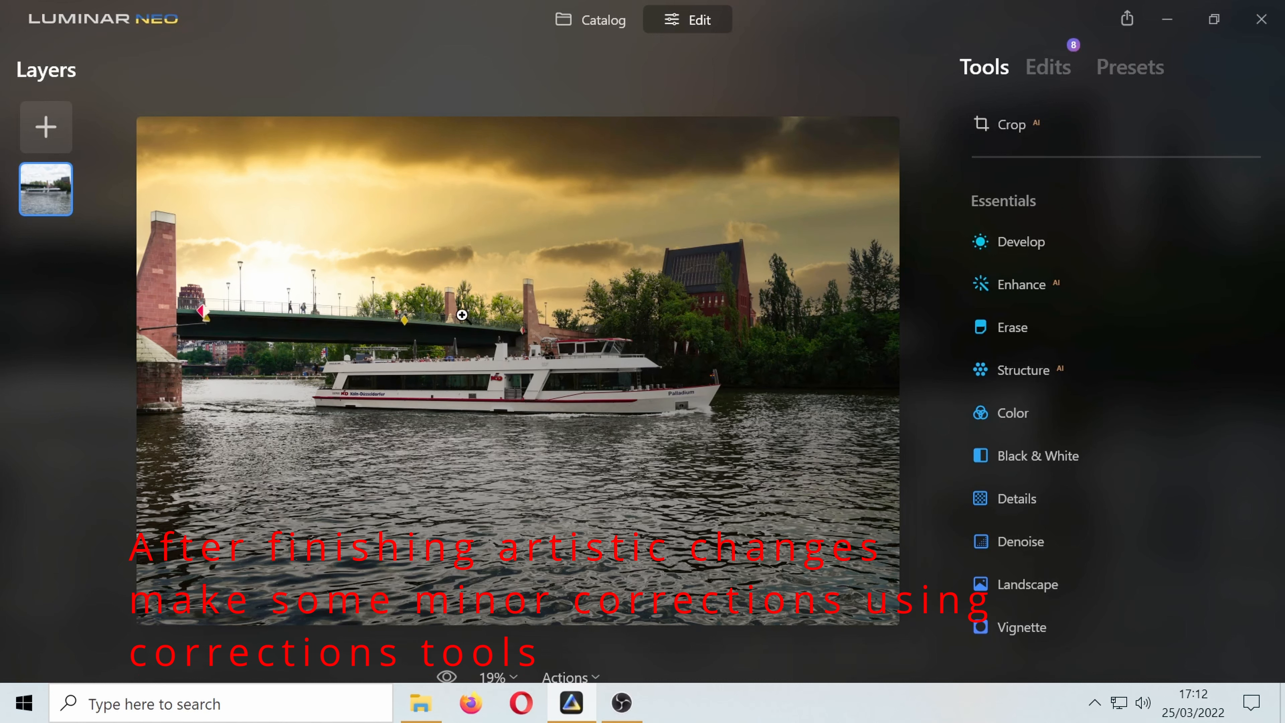
- Start exporting the image and create a folder named Boat in Frankfurt inside the Luminar project folder
right_click(464, 245)
left_click(498, 310)
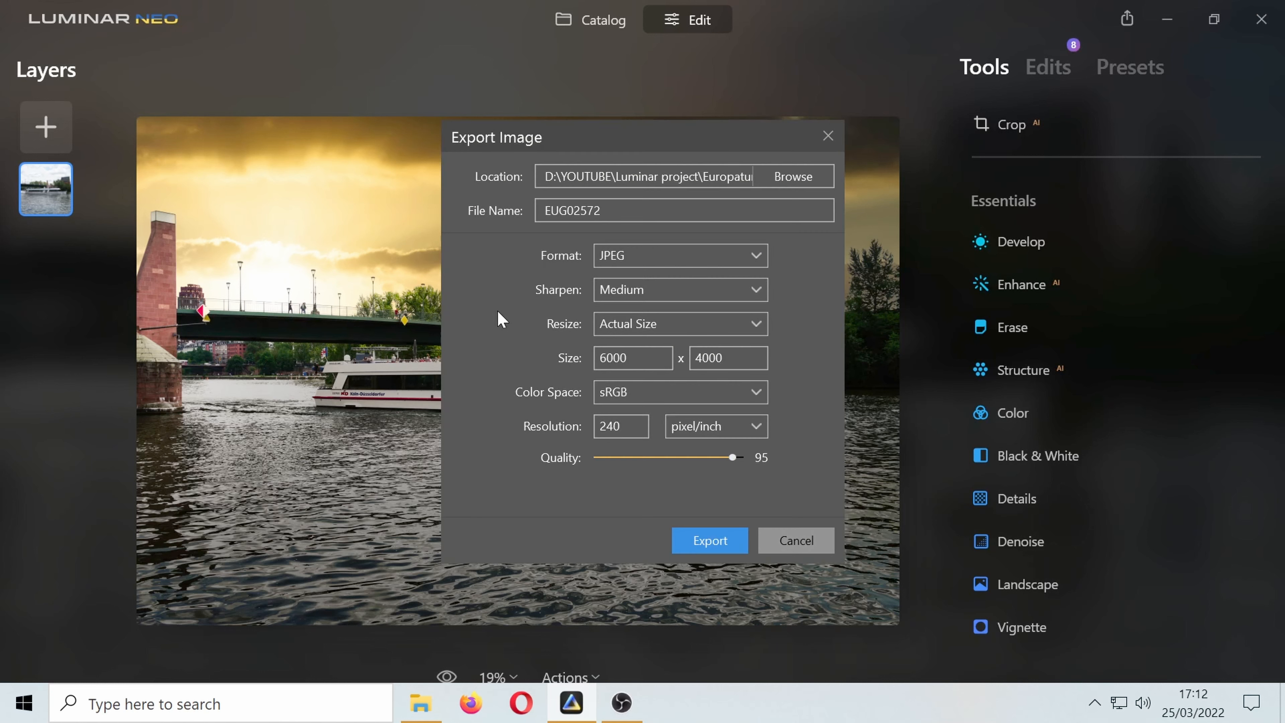
left_click(793, 176)
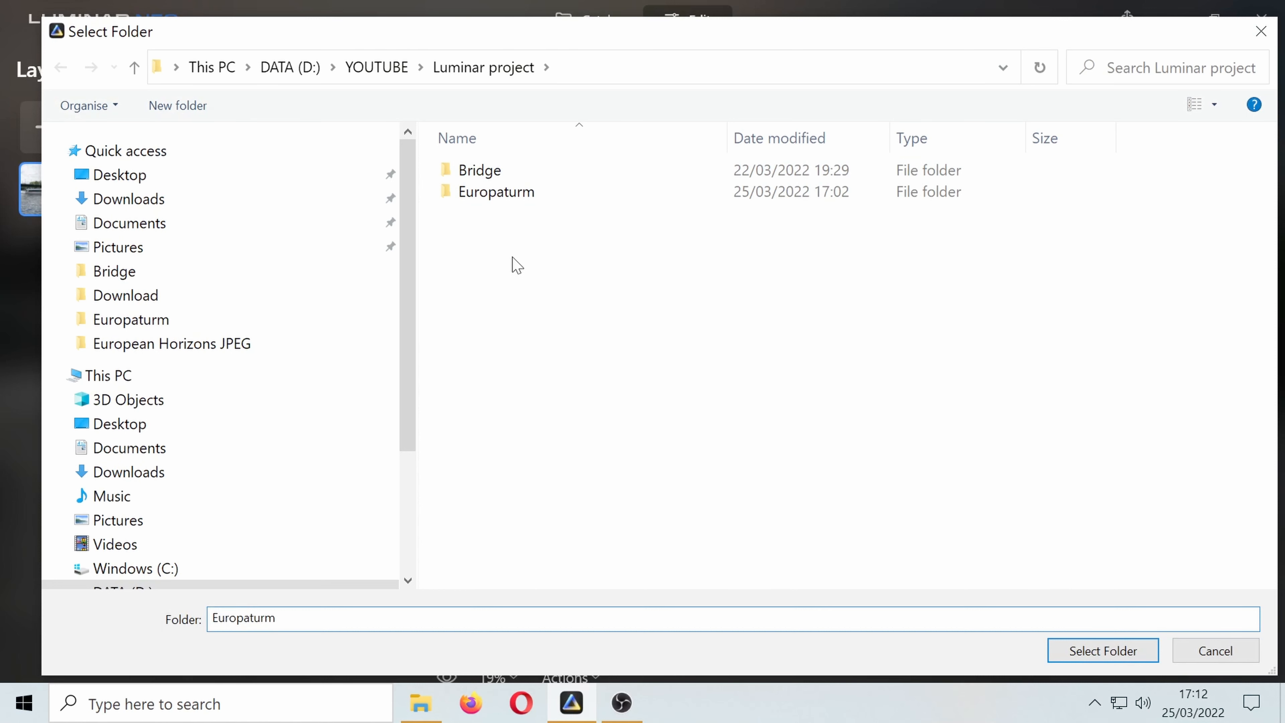
right_click(512, 259)
mouse_move(542, 472)
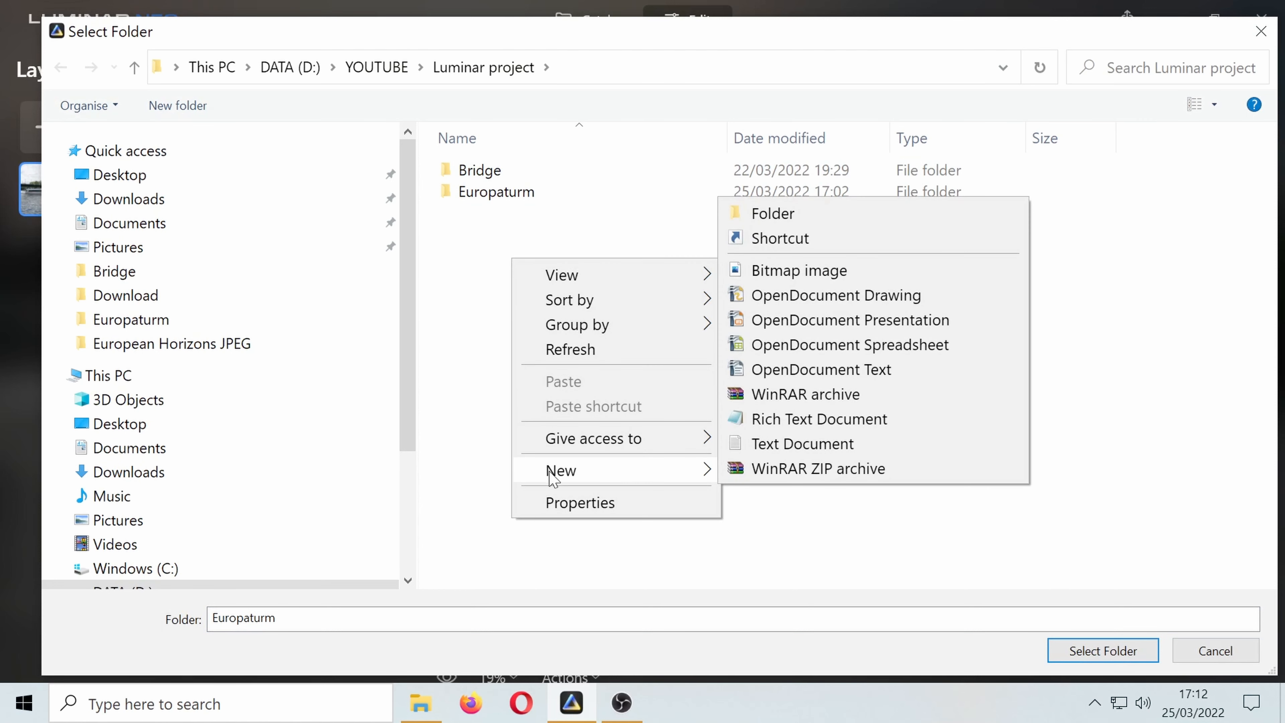
left_click(794, 211)
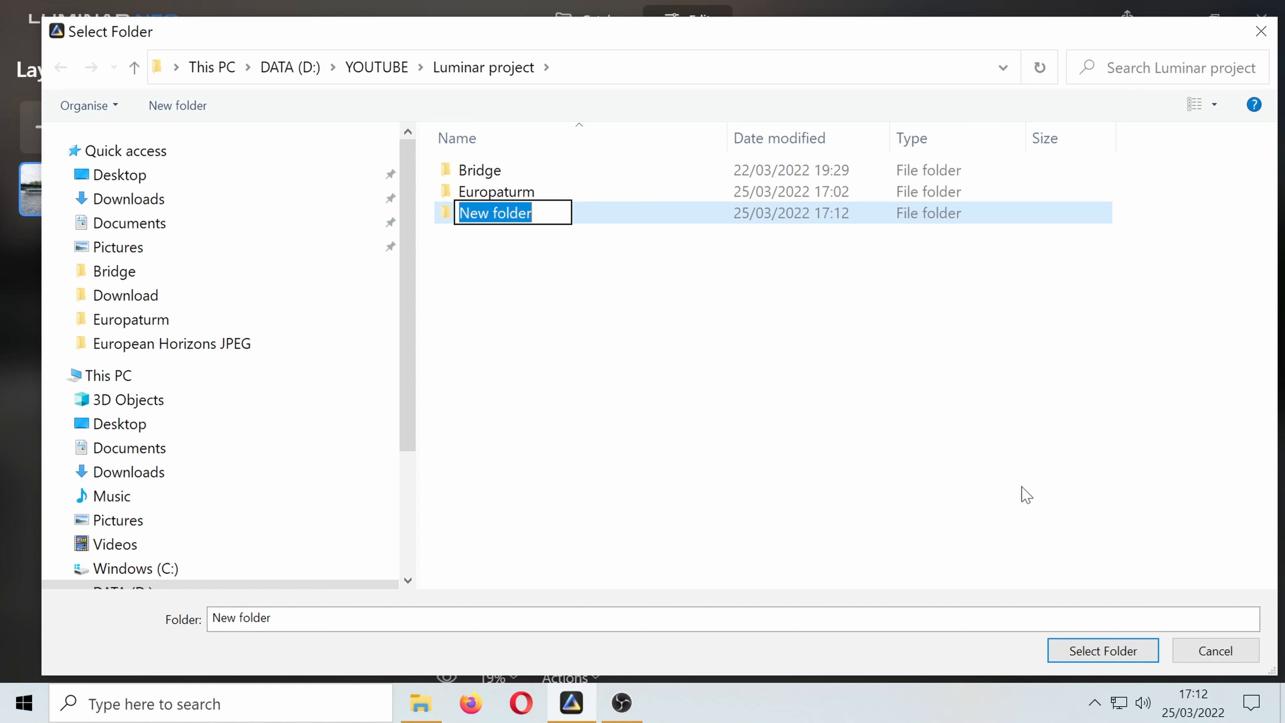
type("Bo")
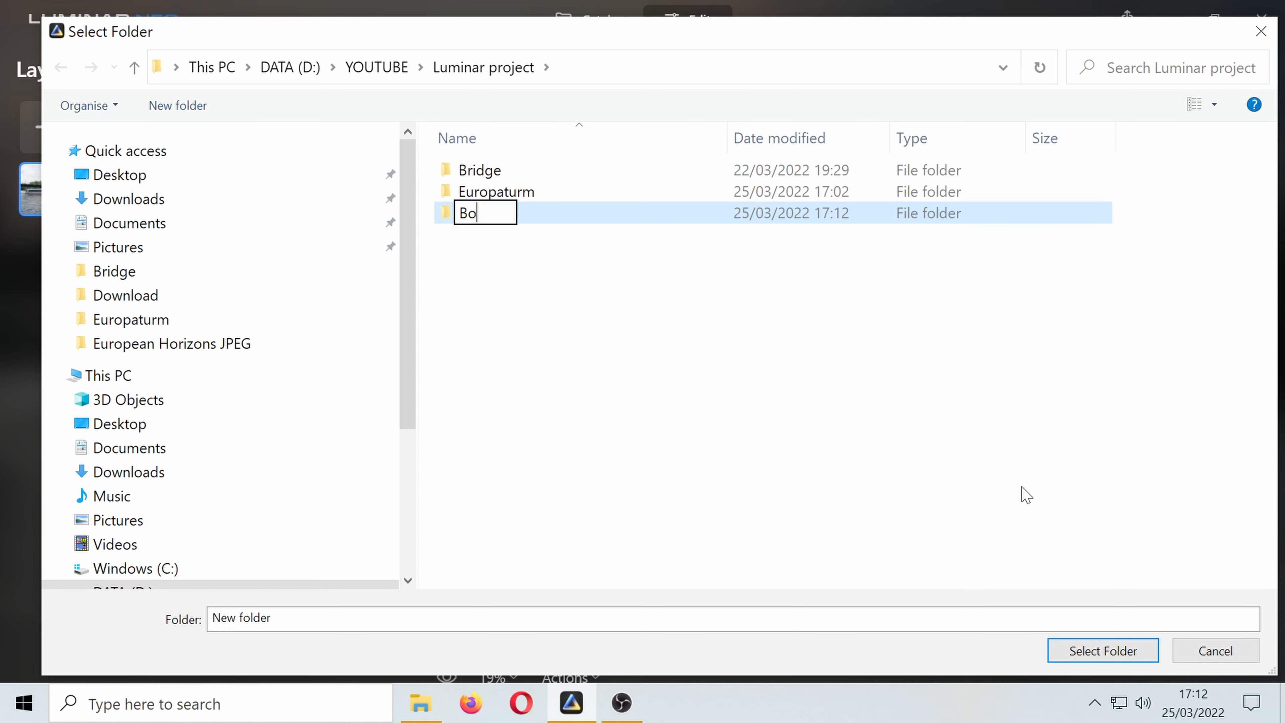
type("at in ")
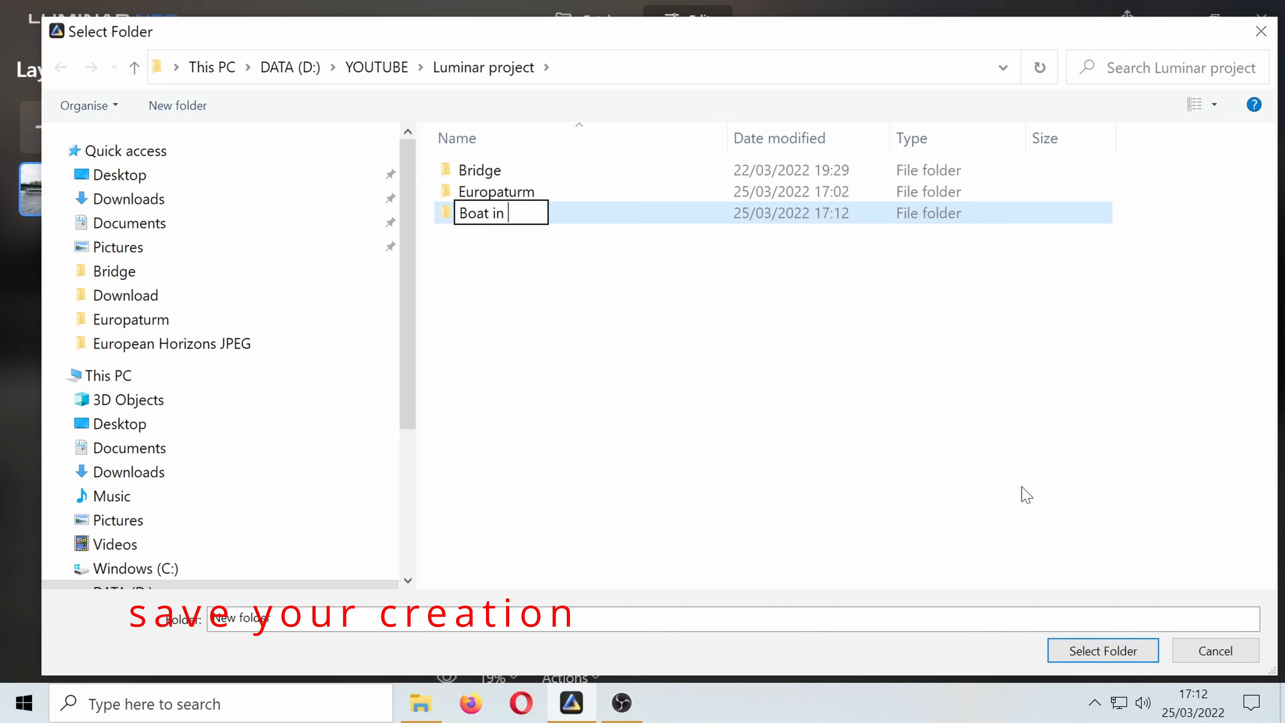
type("Frankf")
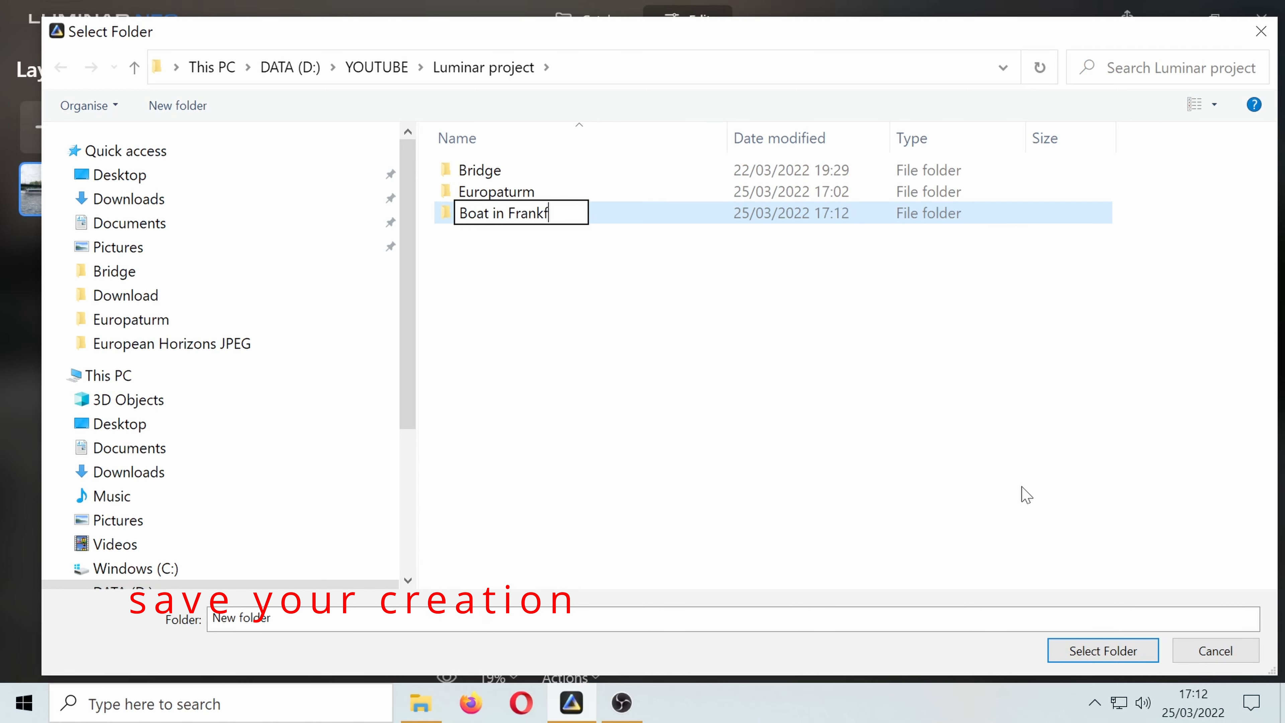
type("urt")
key("Return")
- Choose the Boat in Frankfurt folder as the export location and export the photo as JPEG
key("Return")
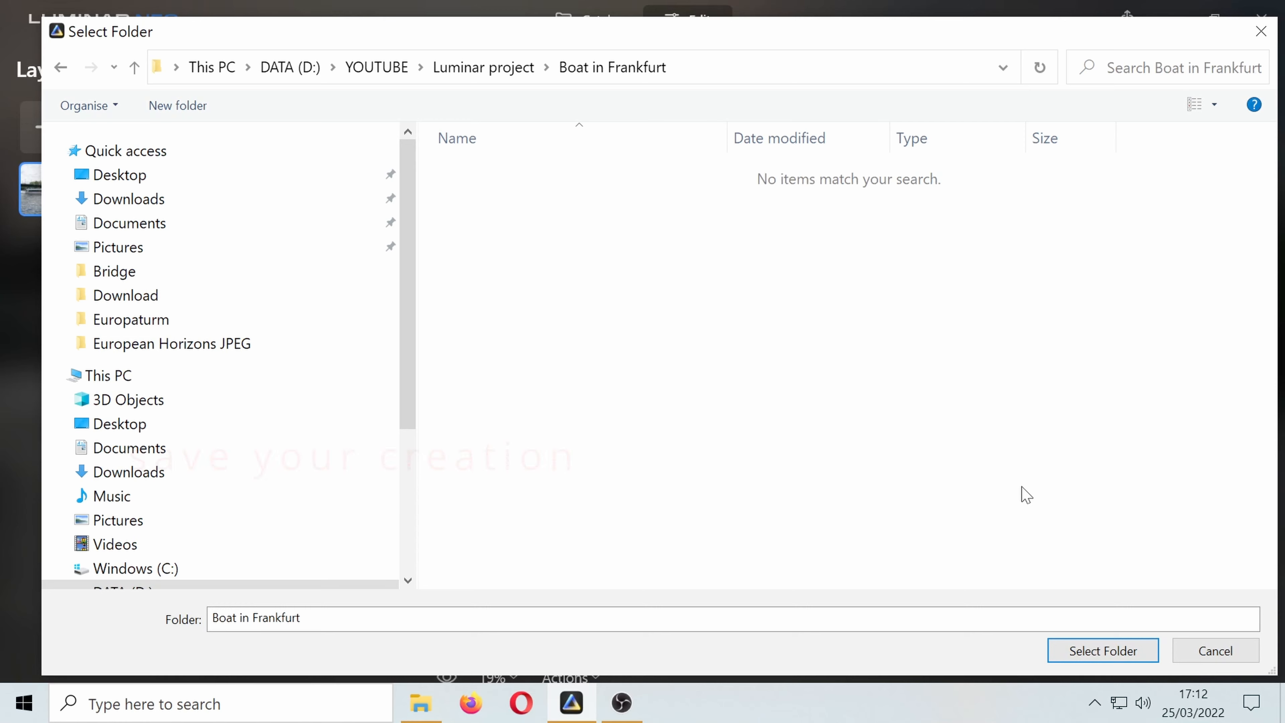
left_click(1077, 650)
left_click(696, 530)
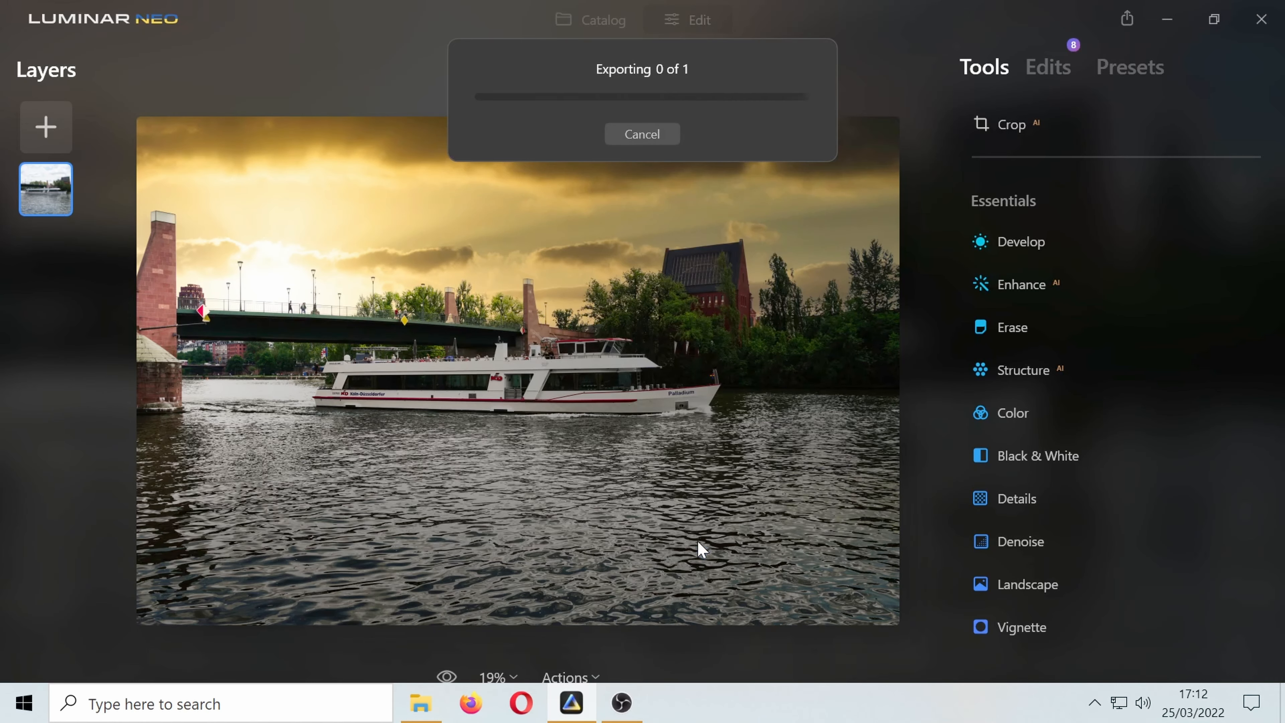